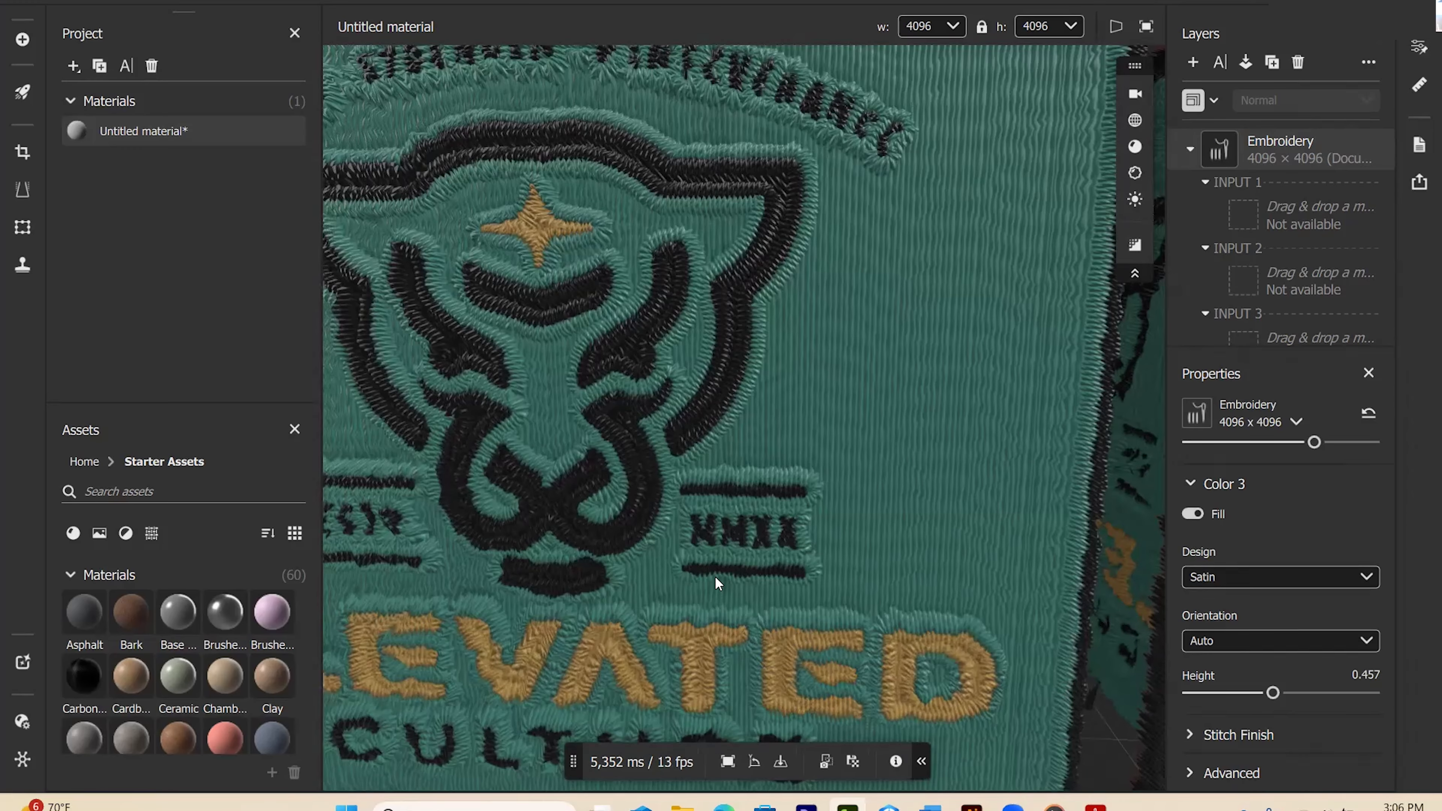
# Step: Set Color 3's stitch height to 0.571 and lower its stitch finish roughness to 0.083
pyautogui.scroll(2, 715, 576)
pyautogui.moveTo(1272, 692); pyautogui.dragTo(1294, 692)
pyautogui.click(1238, 735)
pyautogui.scroll(-3, 1280, 625)
pyautogui.moveTo(1280, 638); pyautogui.dragTo(1203, 637)
pyautogui.scroll(-3, 747, 284)
pyautogui.scroll(2, 748, 284)
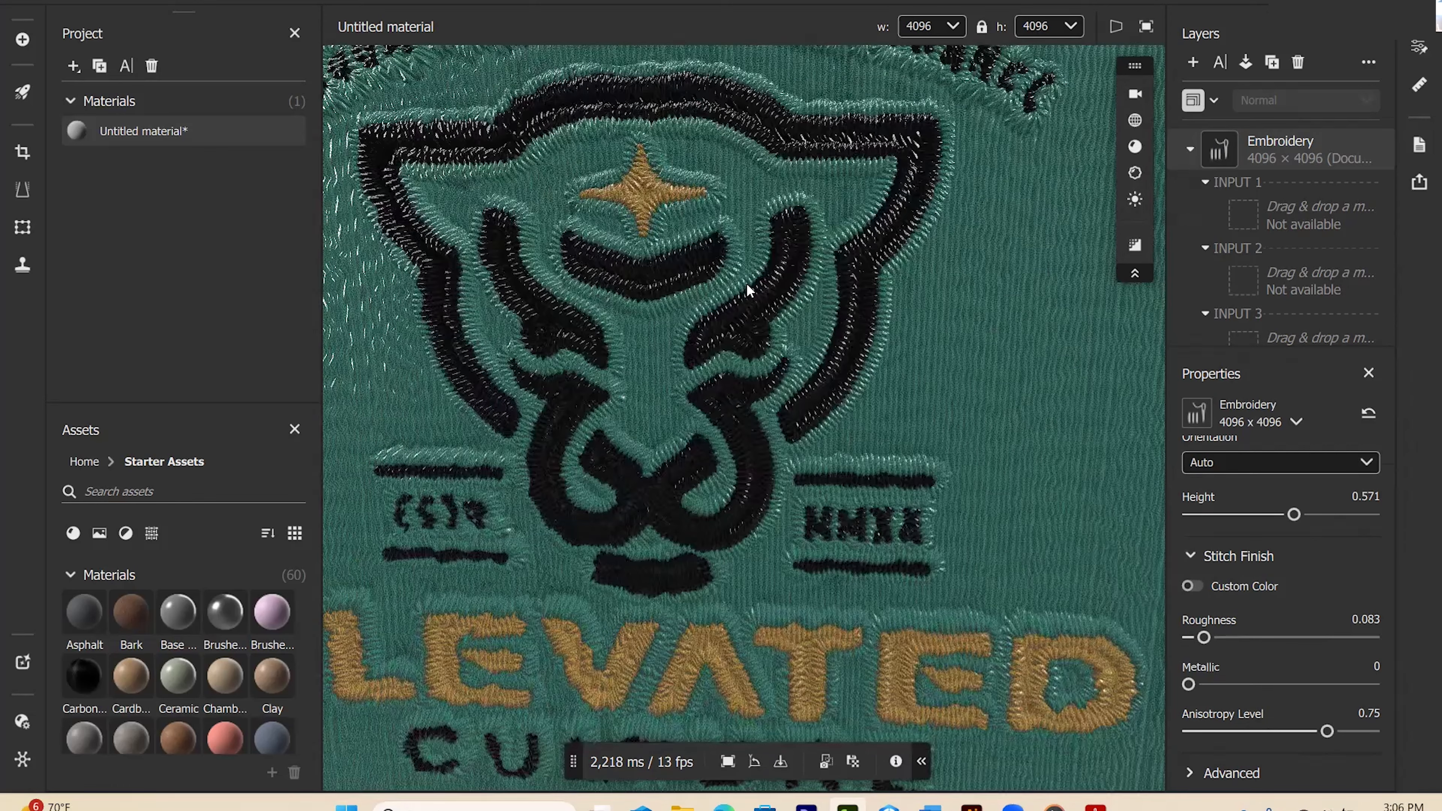
pyautogui.scroll(-3, 762, 279)
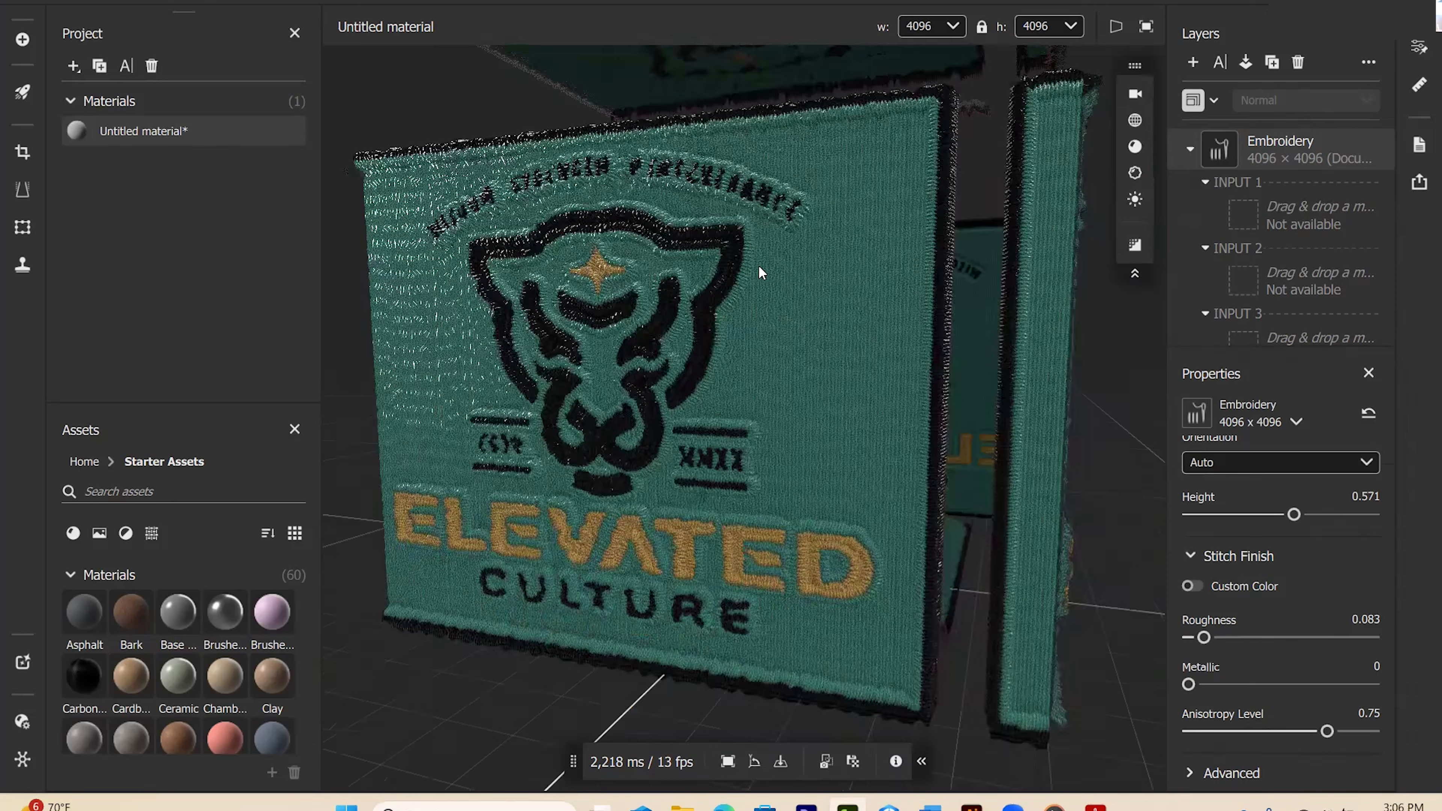
pyautogui.moveTo(906, 274); pyautogui.dragTo(905, 268)
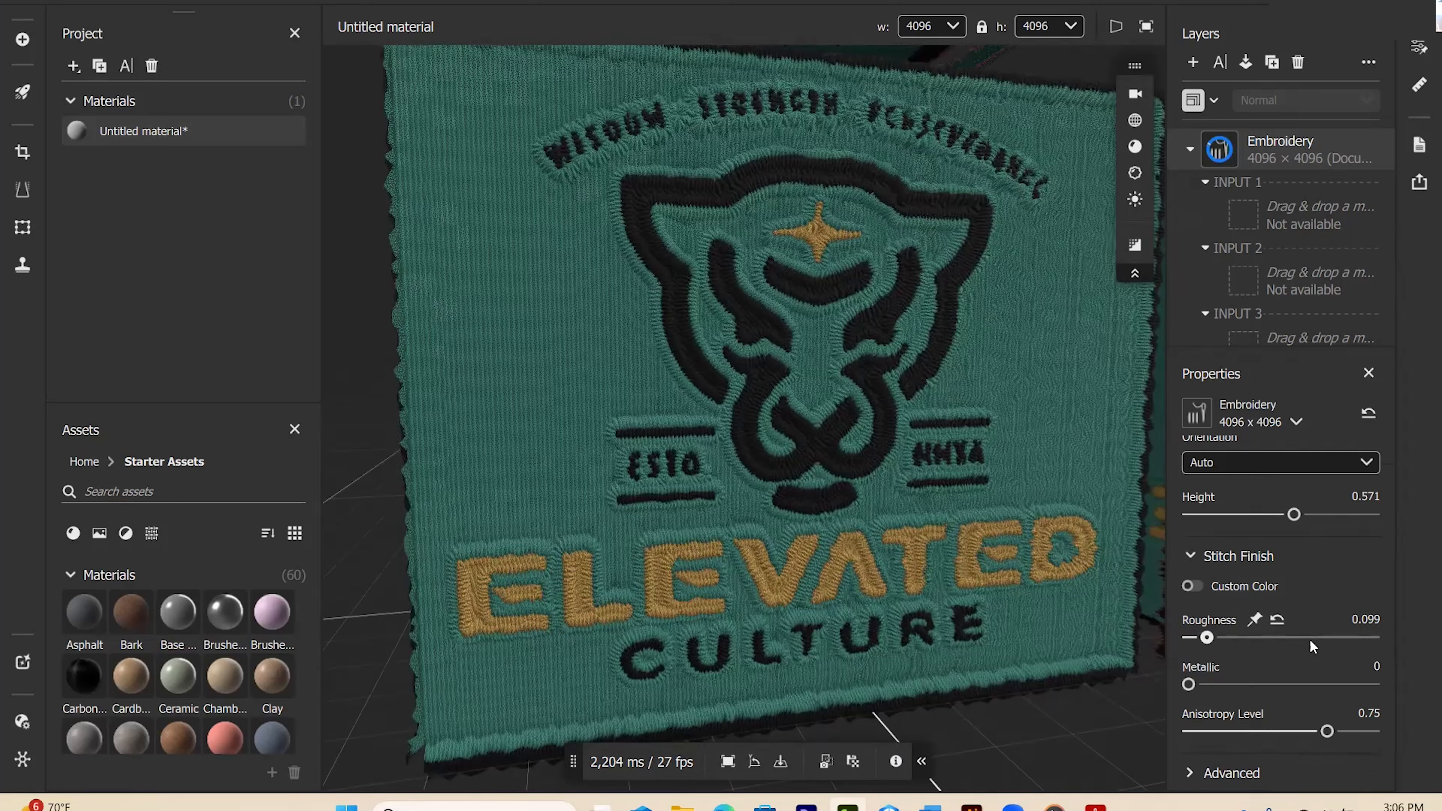
# Step: Set the stitch finish roughness to 0.457 and try a higher metallic value before restoring it to 0
pyautogui.moveTo(1332, 640); pyautogui.dragTo(1371, 639)
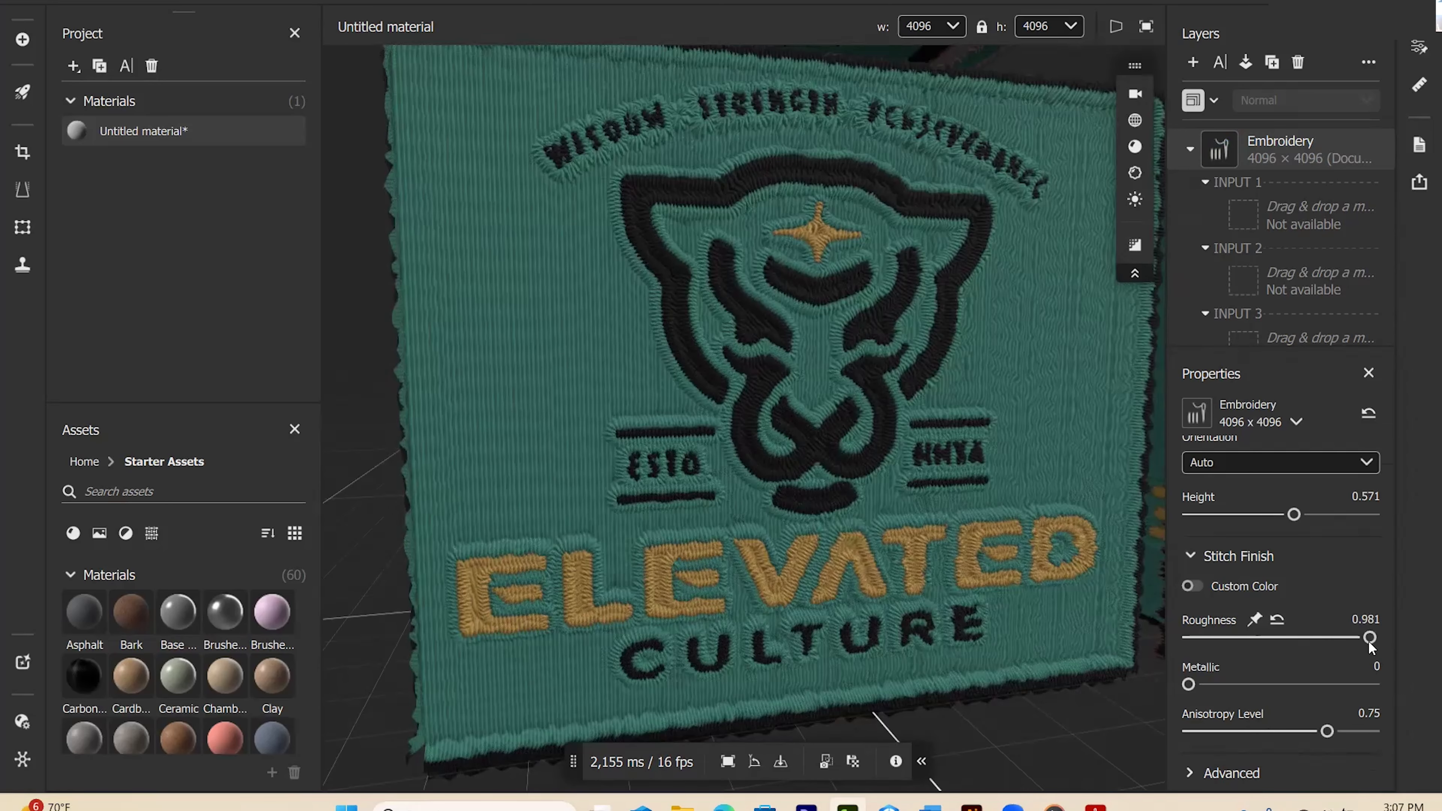
pyautogui.moveTo(1369, 637); pyautogui.dragTo(1273, 637)
pyautogui.moveTo(1188, 684); pyautogui.dragTo(1257, 684)
pyautogui.click(1258, 667)
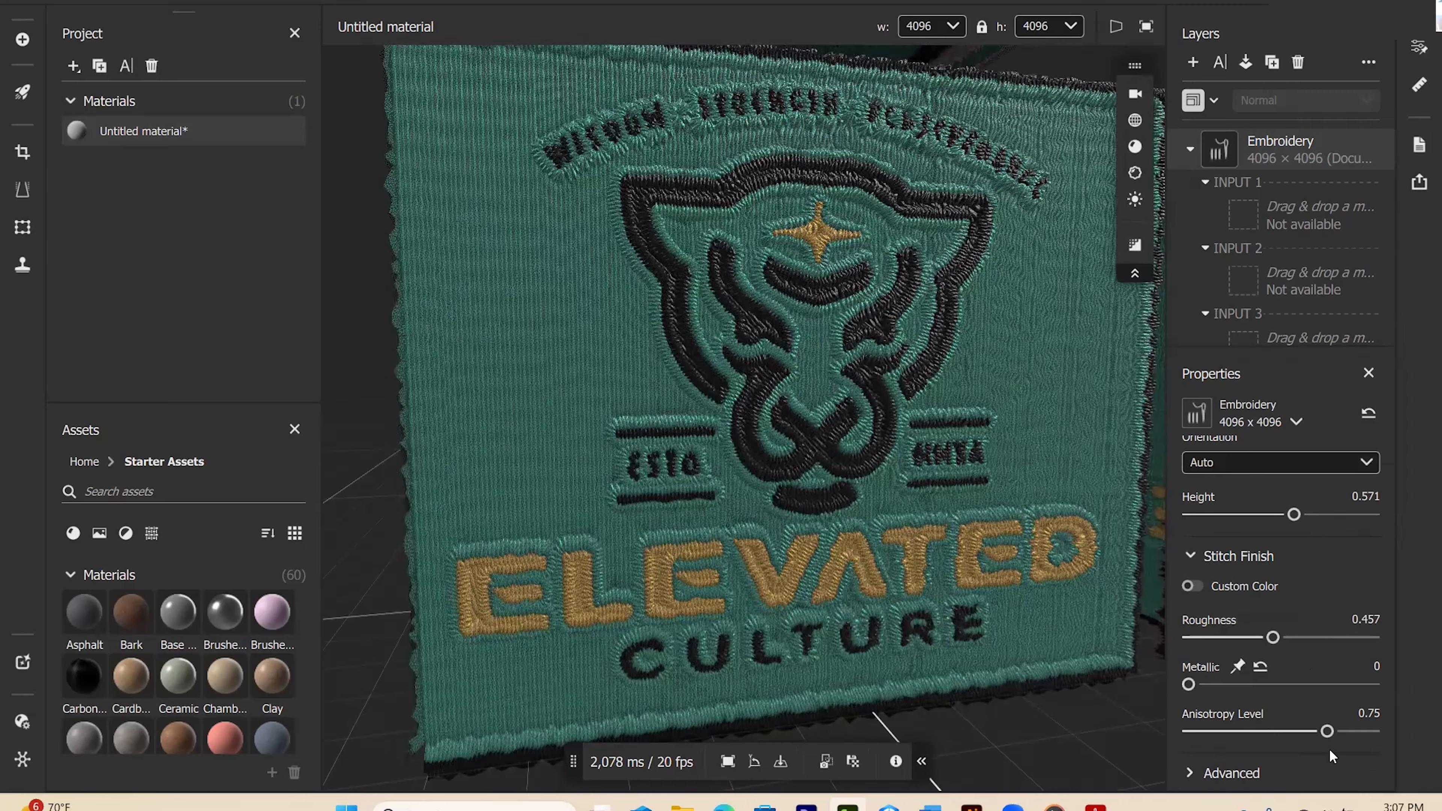
# Step: Set the Embroidery layer's advanced Normal Intensity to 0.579 and inspect the stitches up close
pyautogui.scroll(-3, 1228, 760)
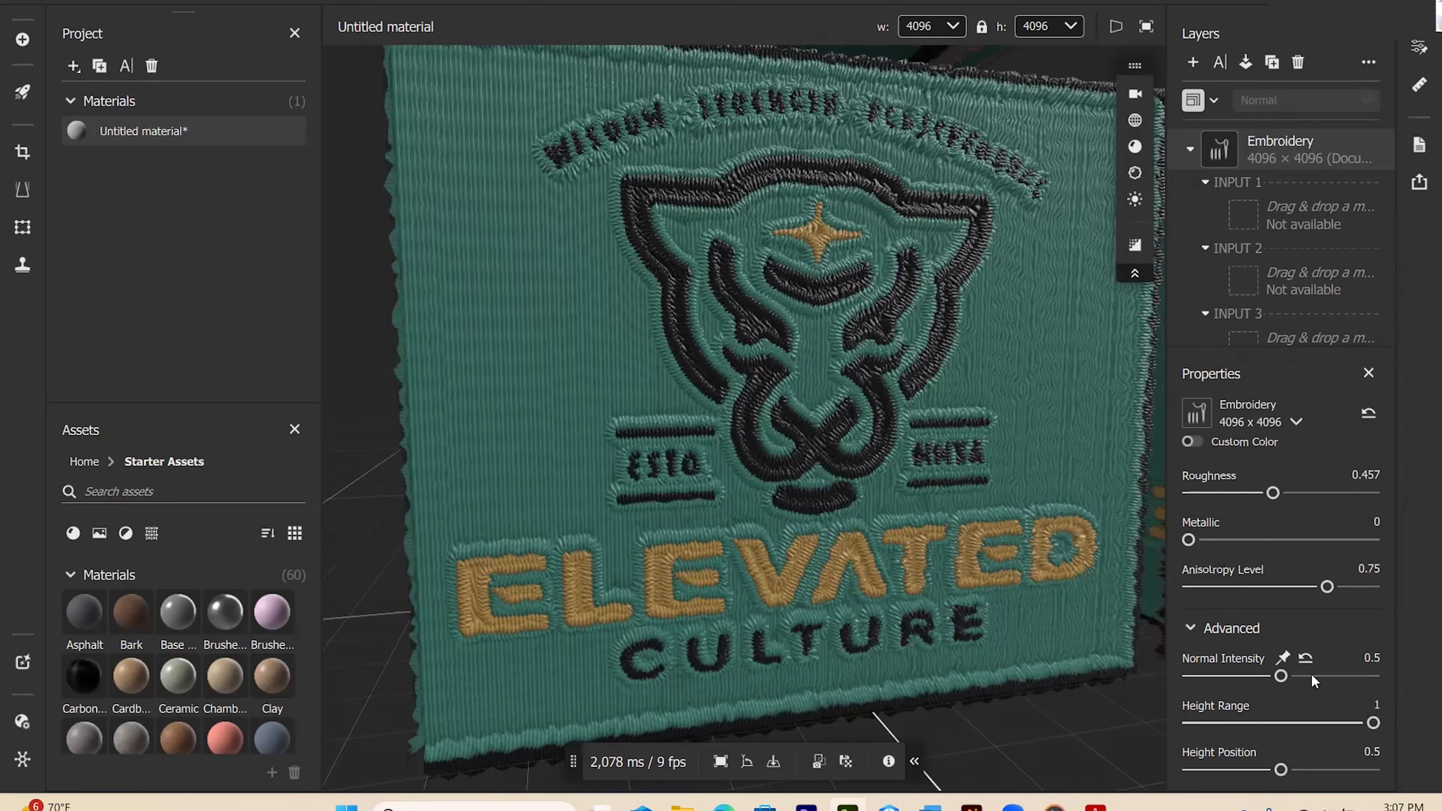
pyautogui.moveTo(1278, 677); pyautogui.dragTo(1295, 677)
pyautogui.moveTo(817, 400); pyautogui.dragTo(647, 400)
pyautogui.scroll(3, 817, 400)
pyautogui.scroll(-2, 1275, 264)
pyautogui.scroll(2, 1275, 263)
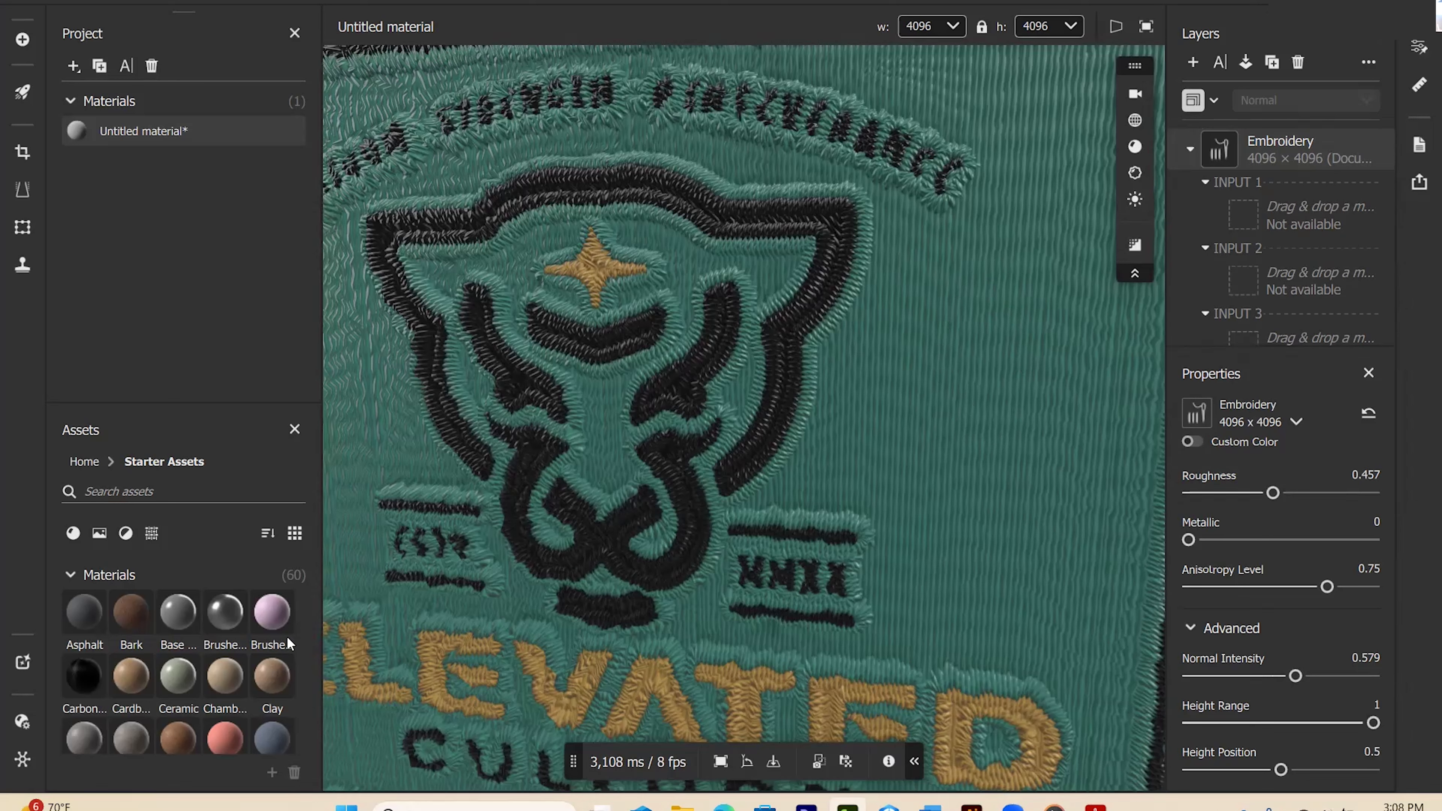
# Step: Assign the Felt material from the starter assets to Input 1 of the Embroidery layer
pyautogui.moveTo(113, 646)
pyautogui.scroll(-2, 102, 659)
pyautogui.moveTo(82, 682)
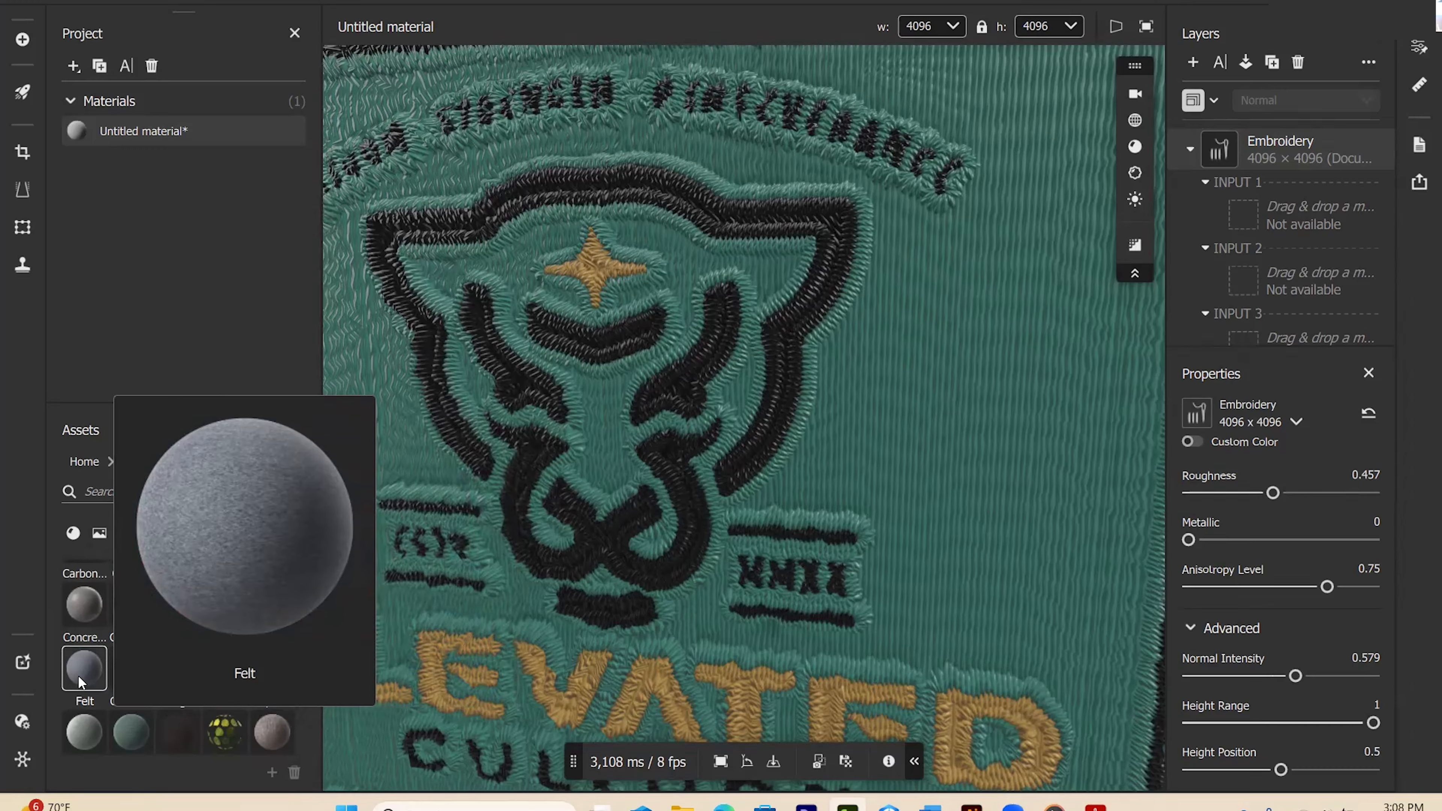
pyautogui.moveTo(83, 682); pyautogui.dragTo(1275, 218)
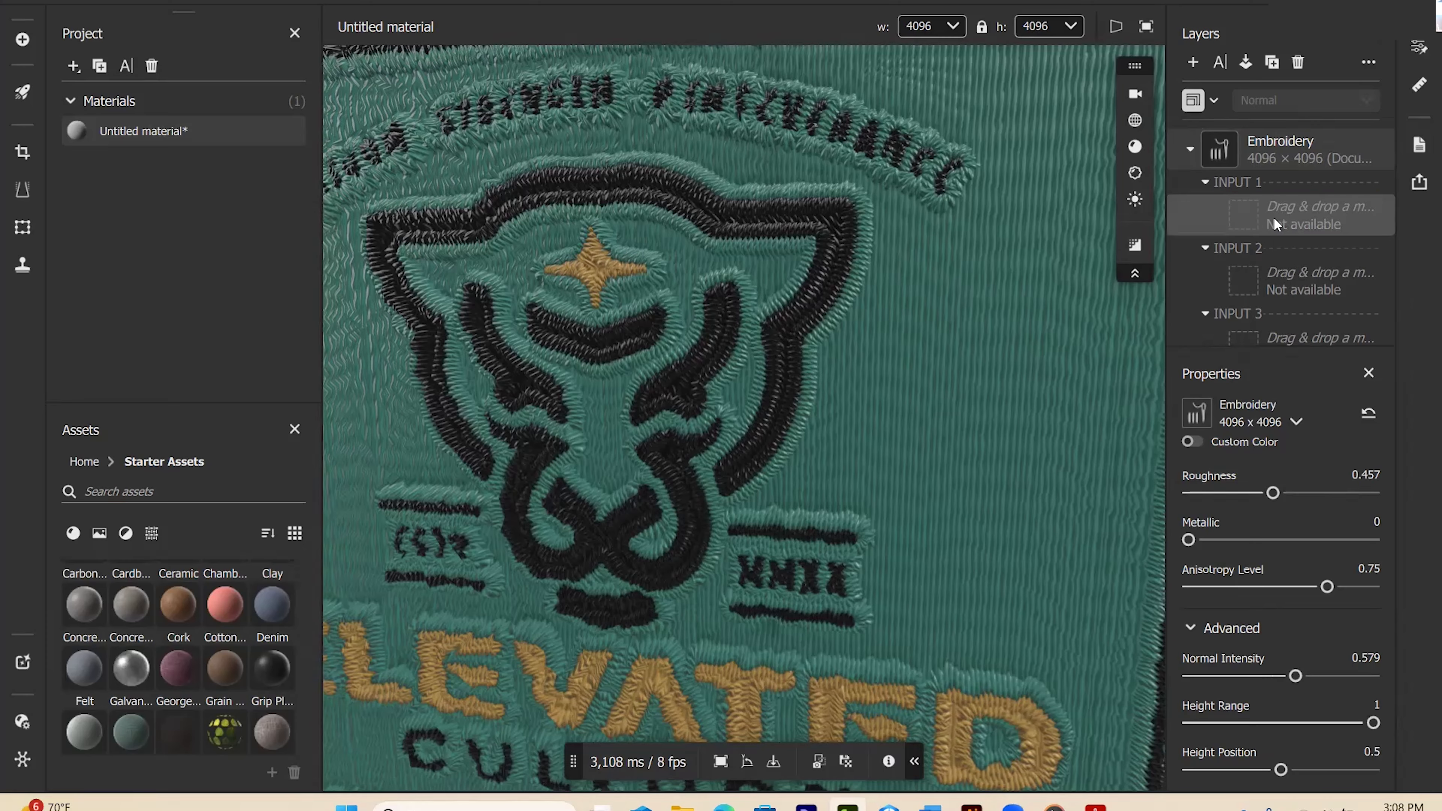
pyautogui.click(1273, 222)
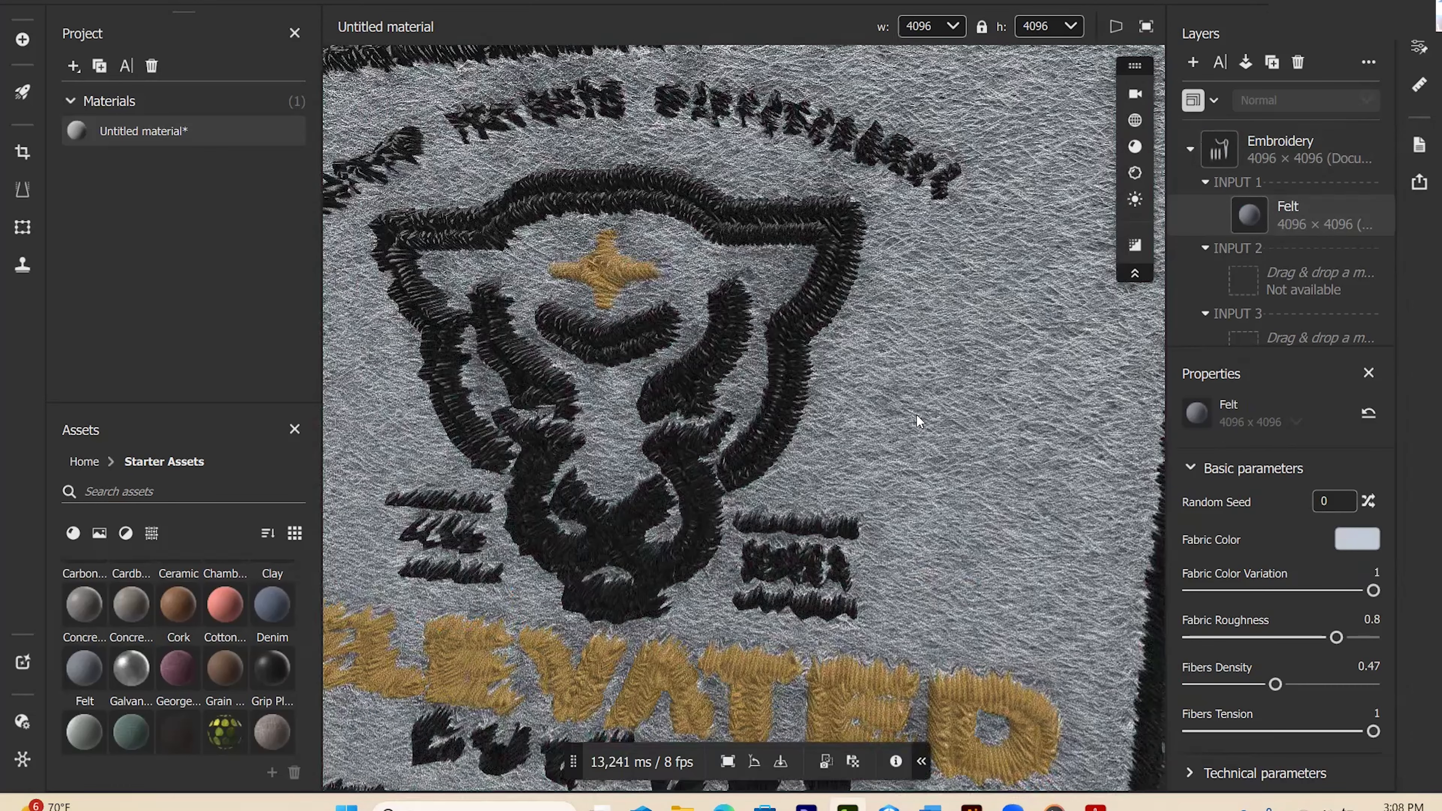
pyautogui.press('f')
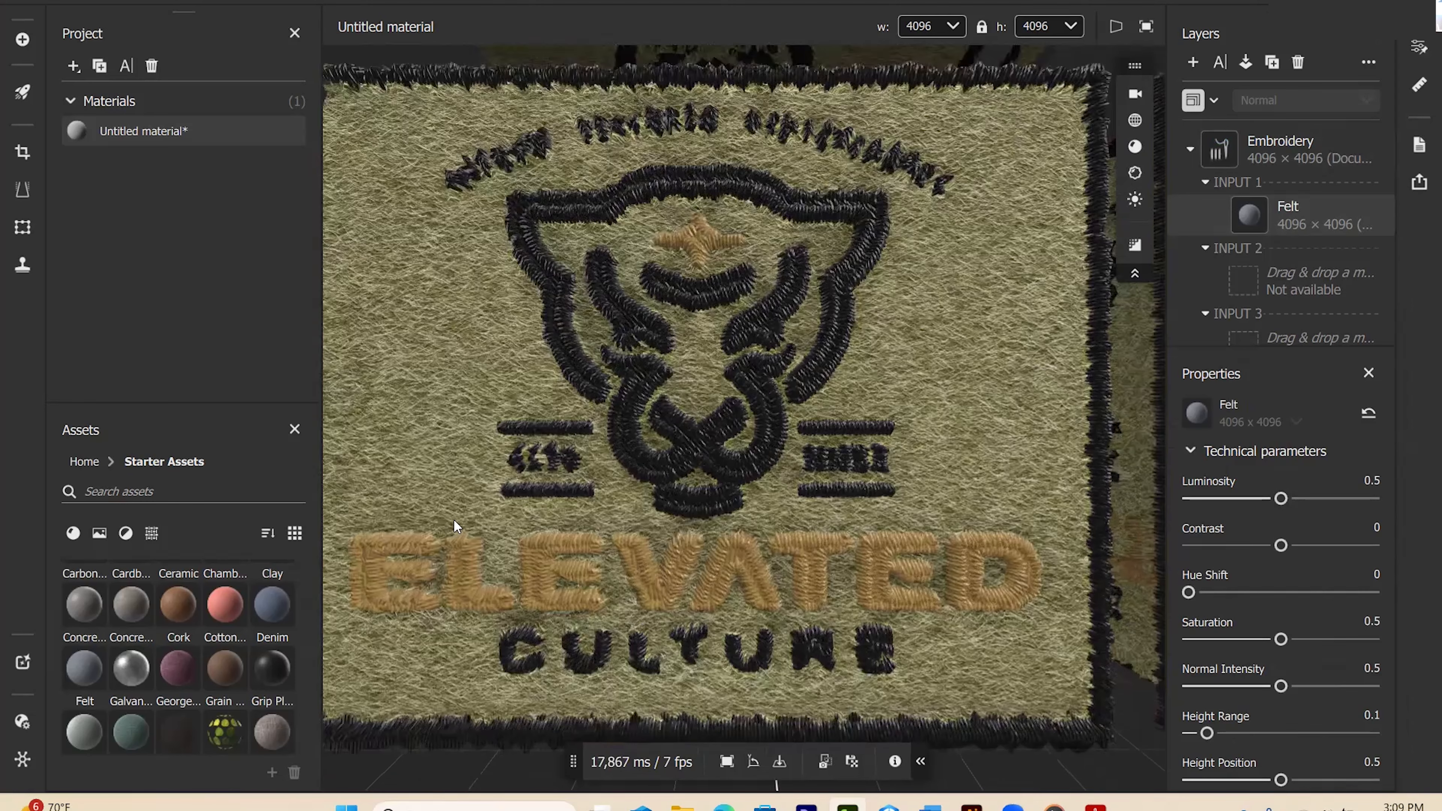
# Step: Assign the Denim material to Input 2 and Input 3 of the Embroidery layer
pyautogui.moveTo(284, 623); pyautogui.dragTo(1253, 282)
pyautogui.moveTo(1253, 273); pyautogui.dragTo(1253, 276)
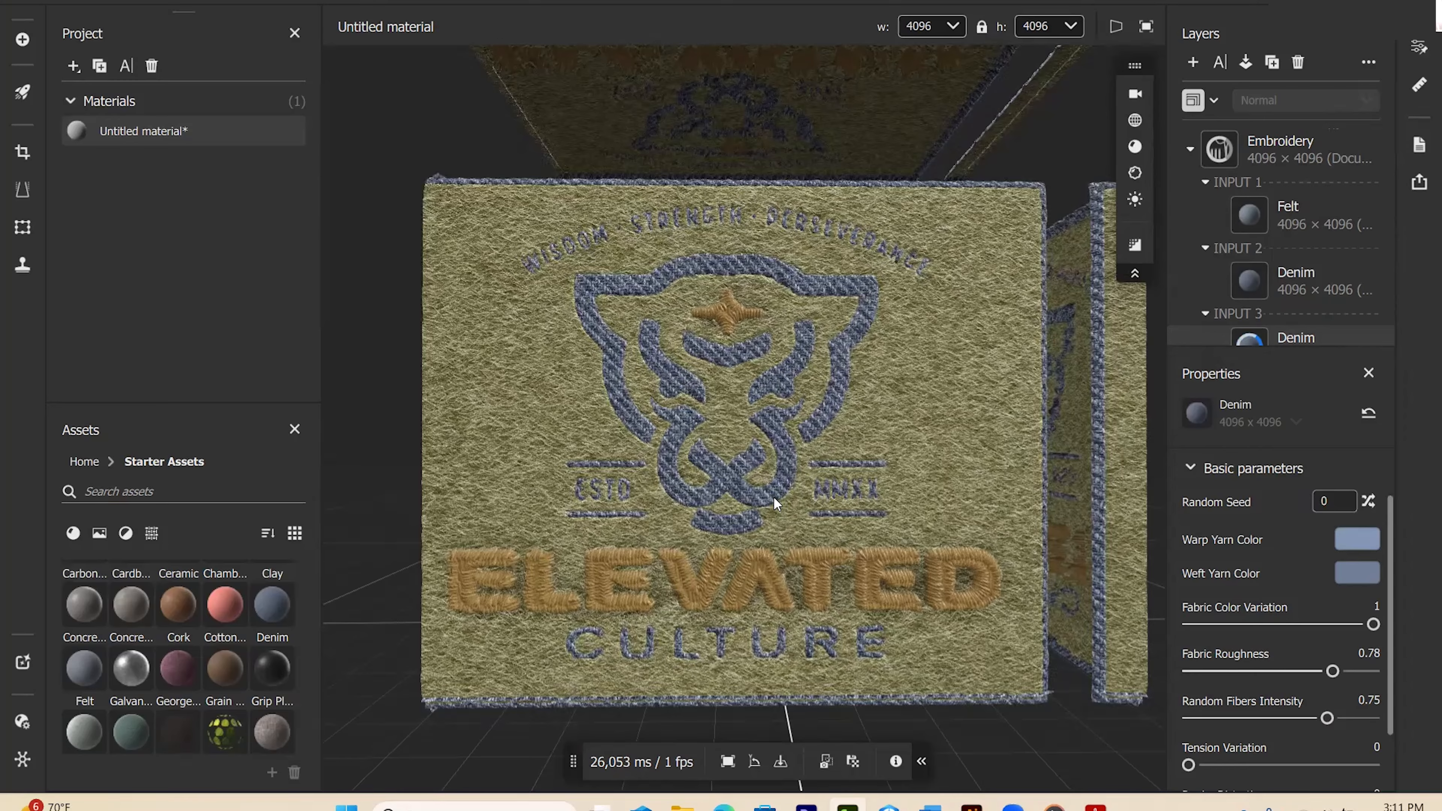
pyautogui.scroll(-2, 773, 502)
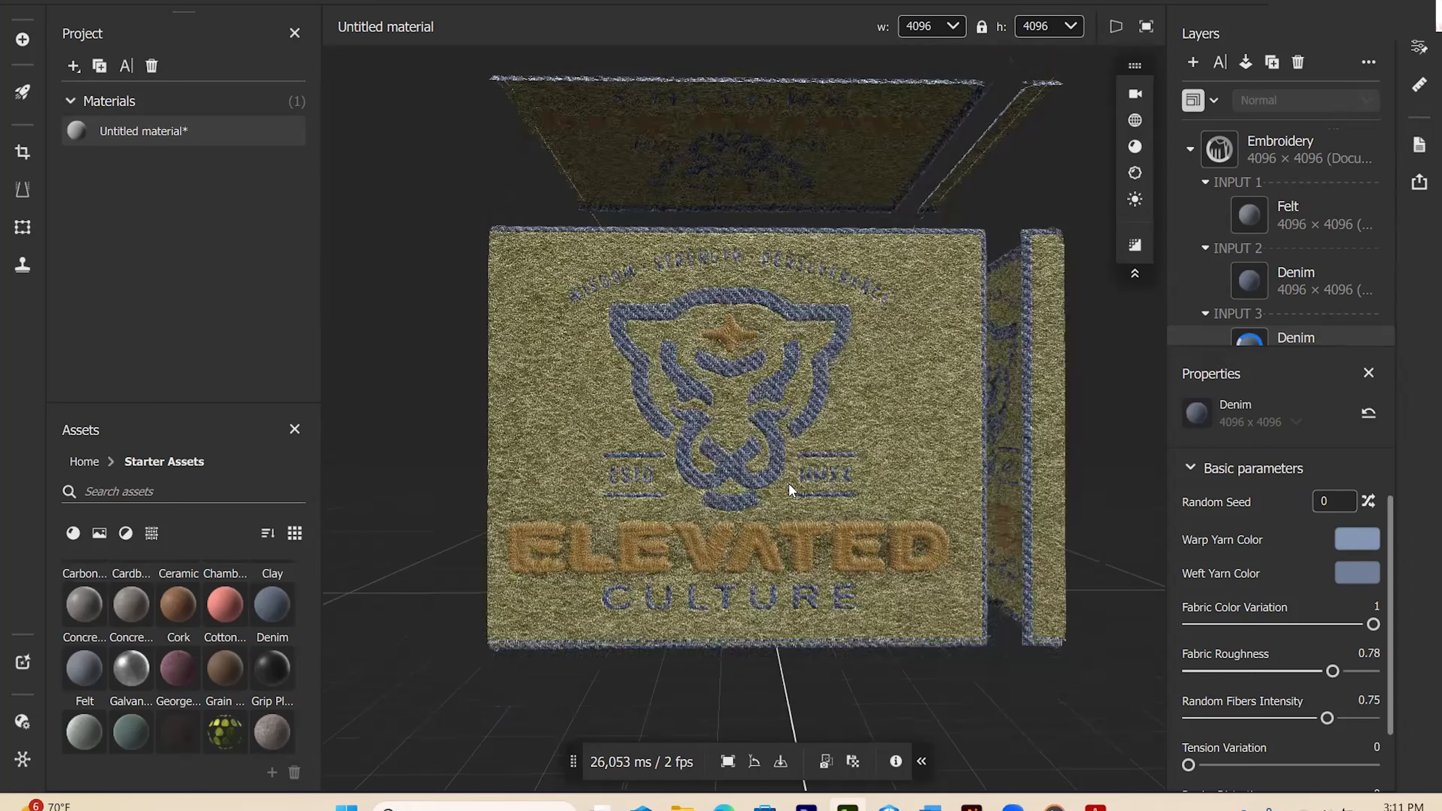
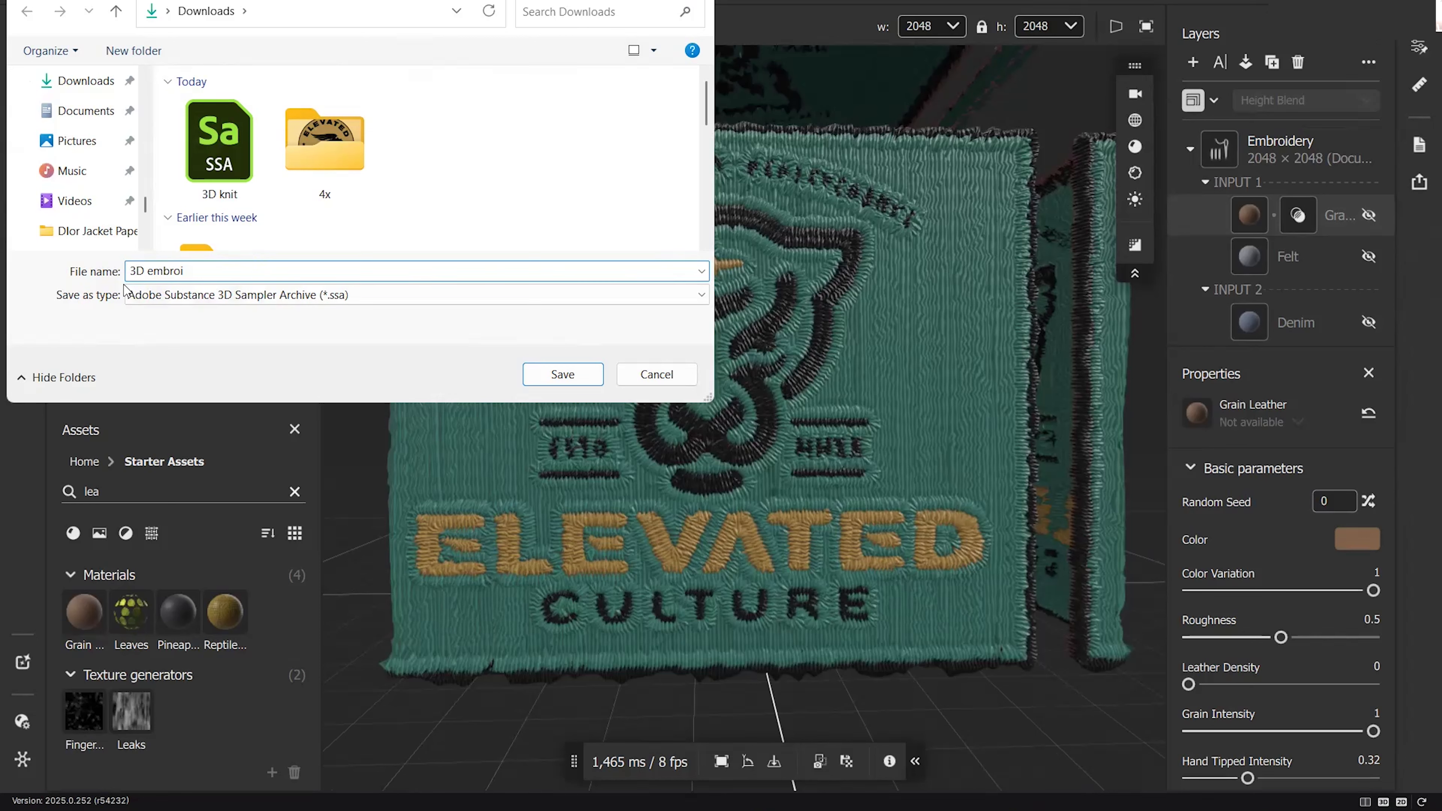
# Step: Save the project as "3D embroidered patch" in the Downloads folder
pyautogui.write('dered patch')
pyautogui.click(562, 374)
# Step: Review the material export settings, including format, resolution and channels, without exporting
pyautogui.click(1419, 182)
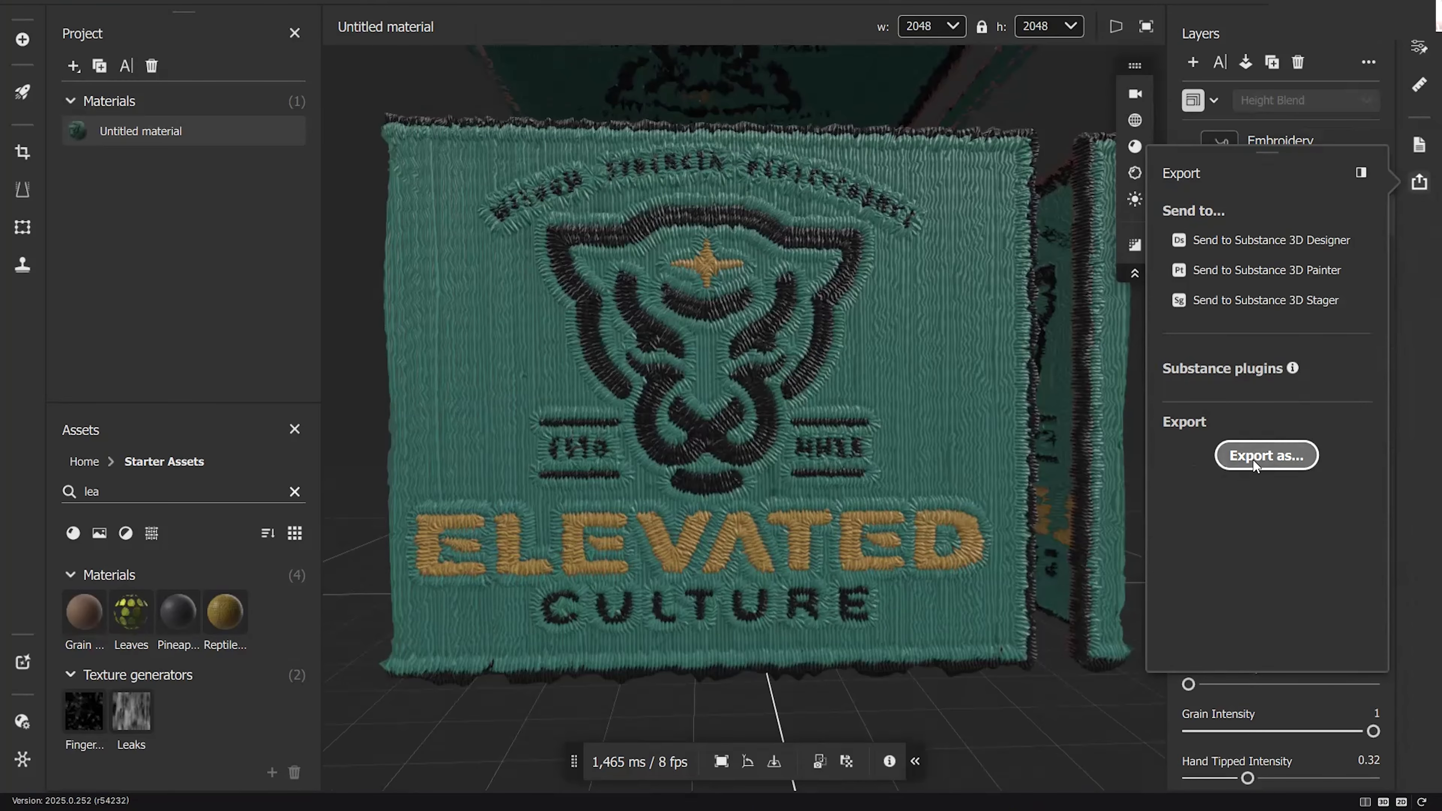
pyautogui.click(1253, 459)
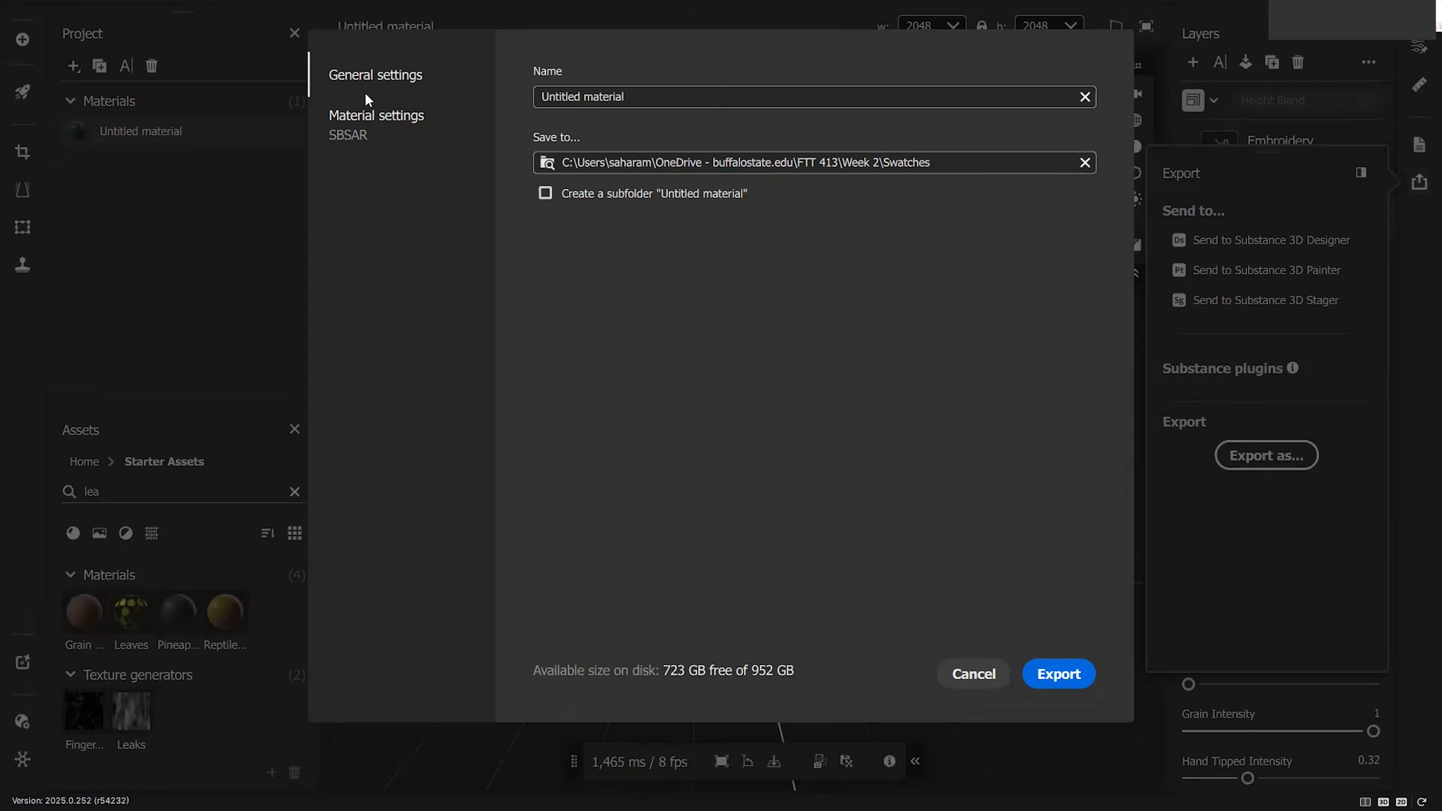
pyautogui.click(388, 126)
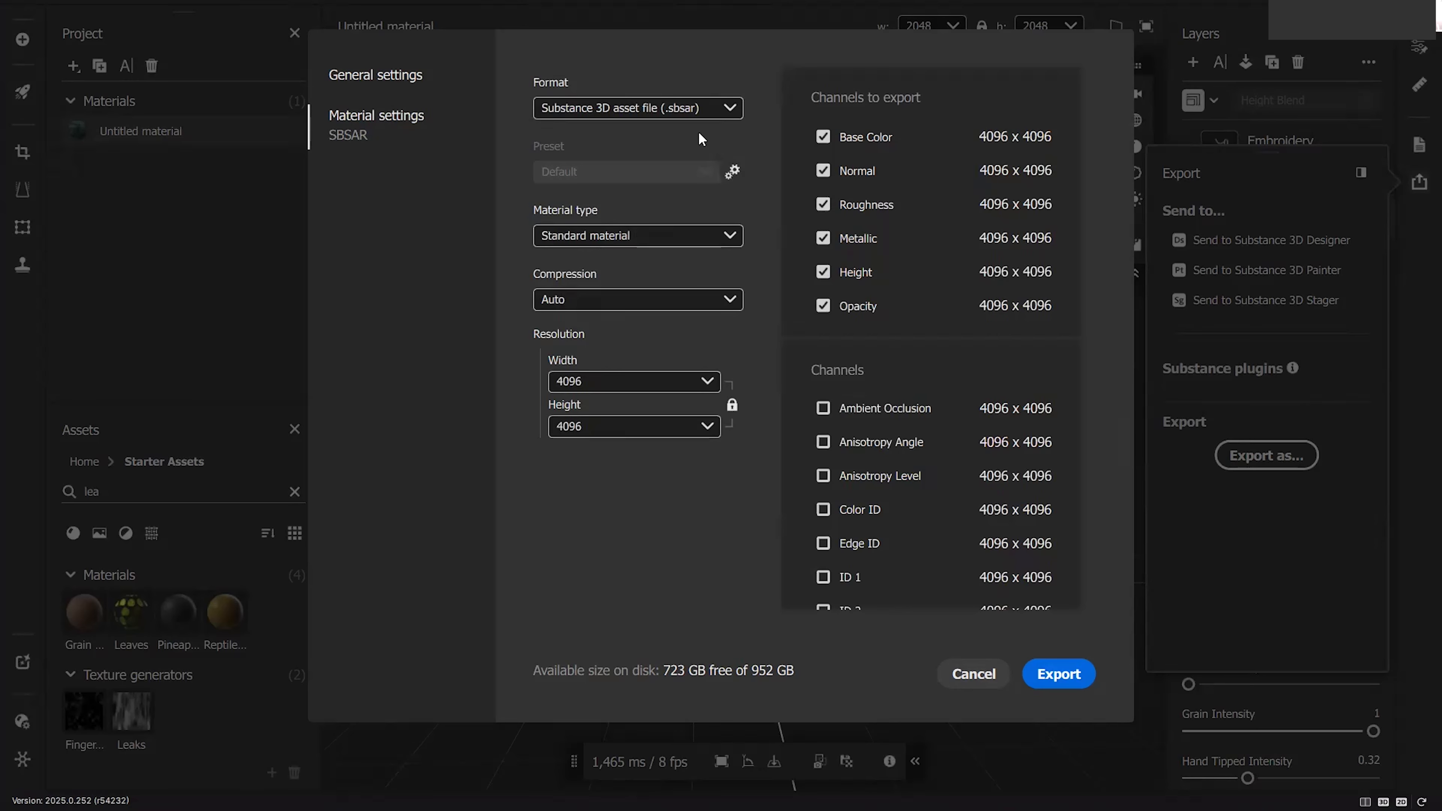
pyautogui.press('Escape')
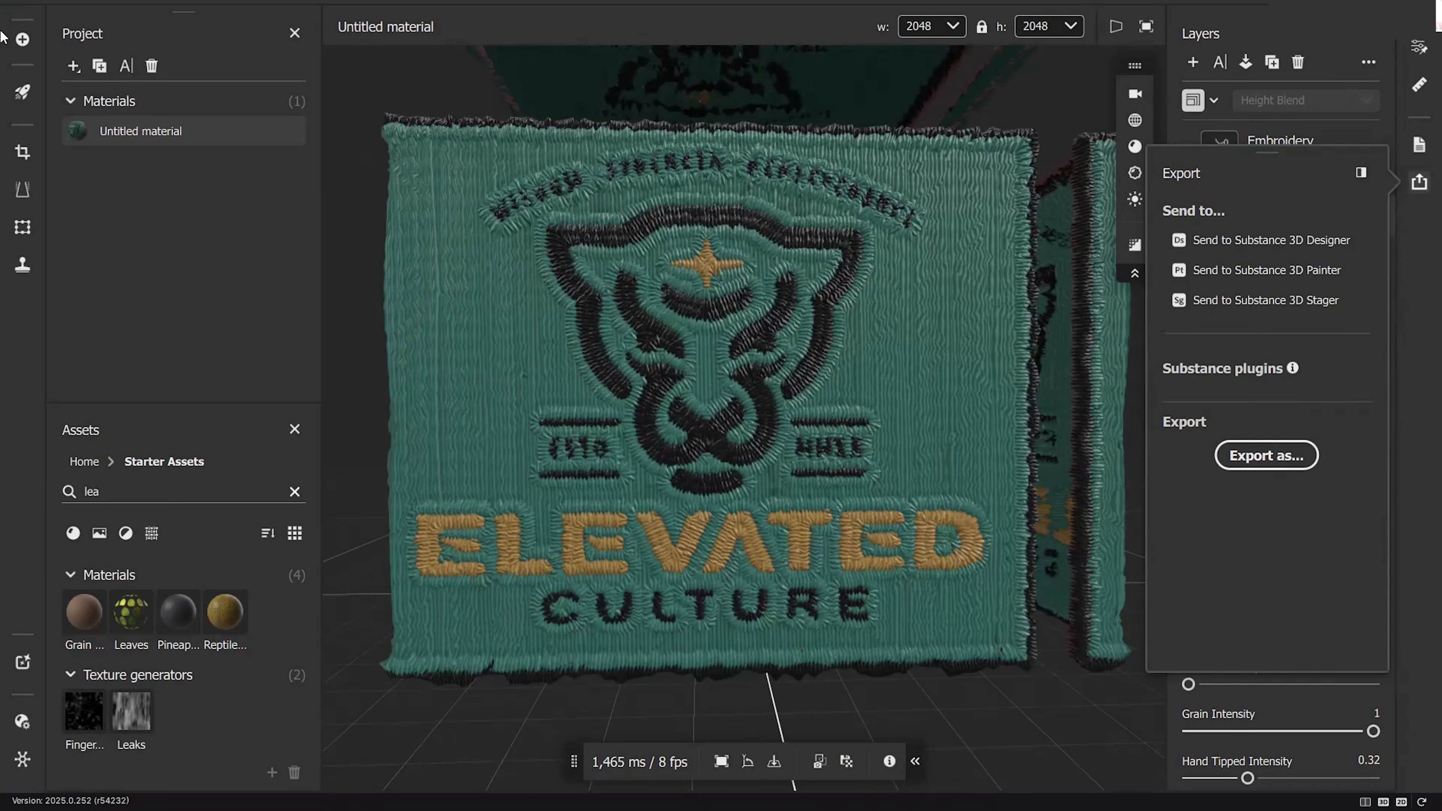
# Step: Add a new empty material to the project
pyautogui.click(20, 42)
pyautogui.click(26, 68)
pyautogui.click(74, 65)
pyautogui.click(107, 97)
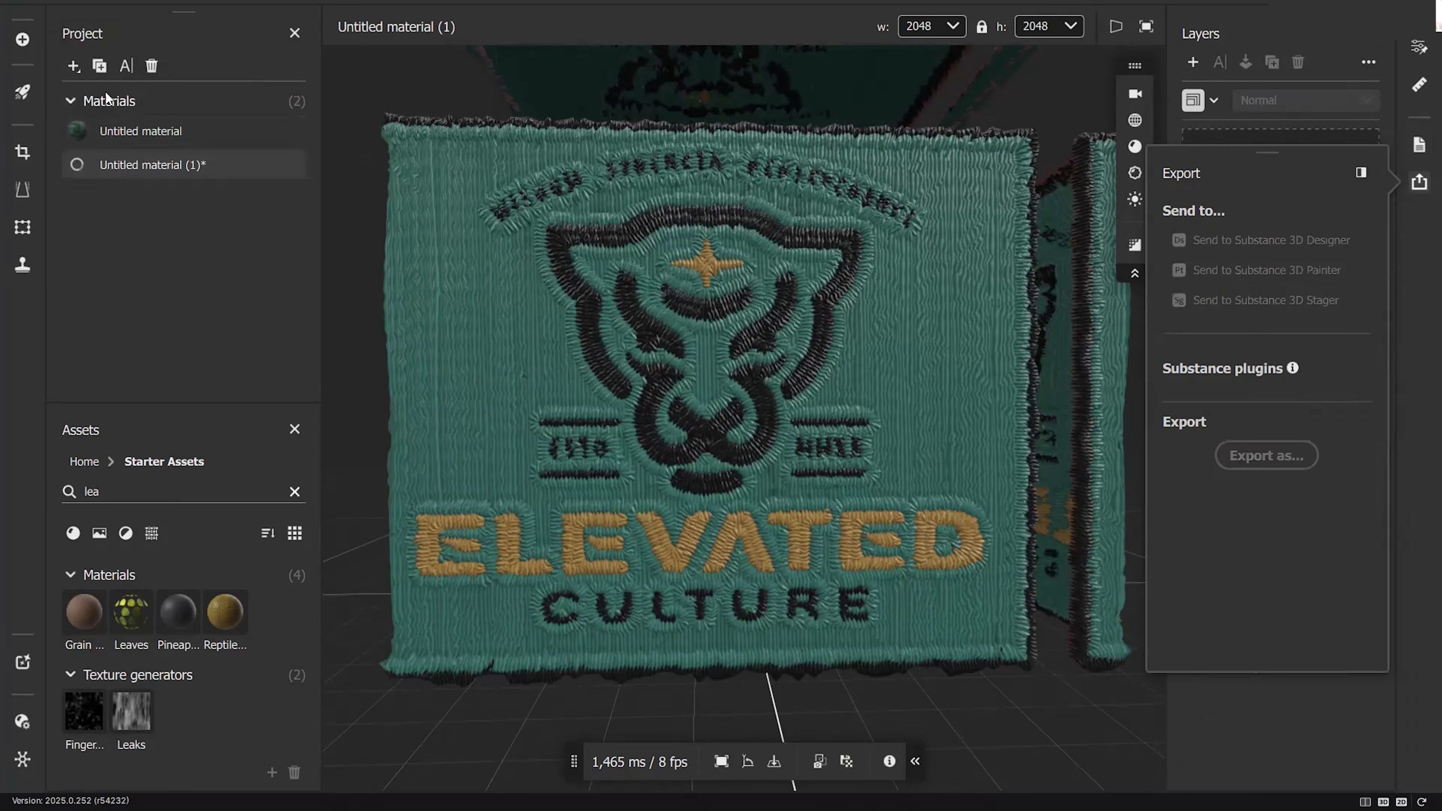
# Step: Add an Embroidery filter to the Flower 02.jpeg image in the new material
pyautogui.click(1192, 62)
pyautogui.write('em')
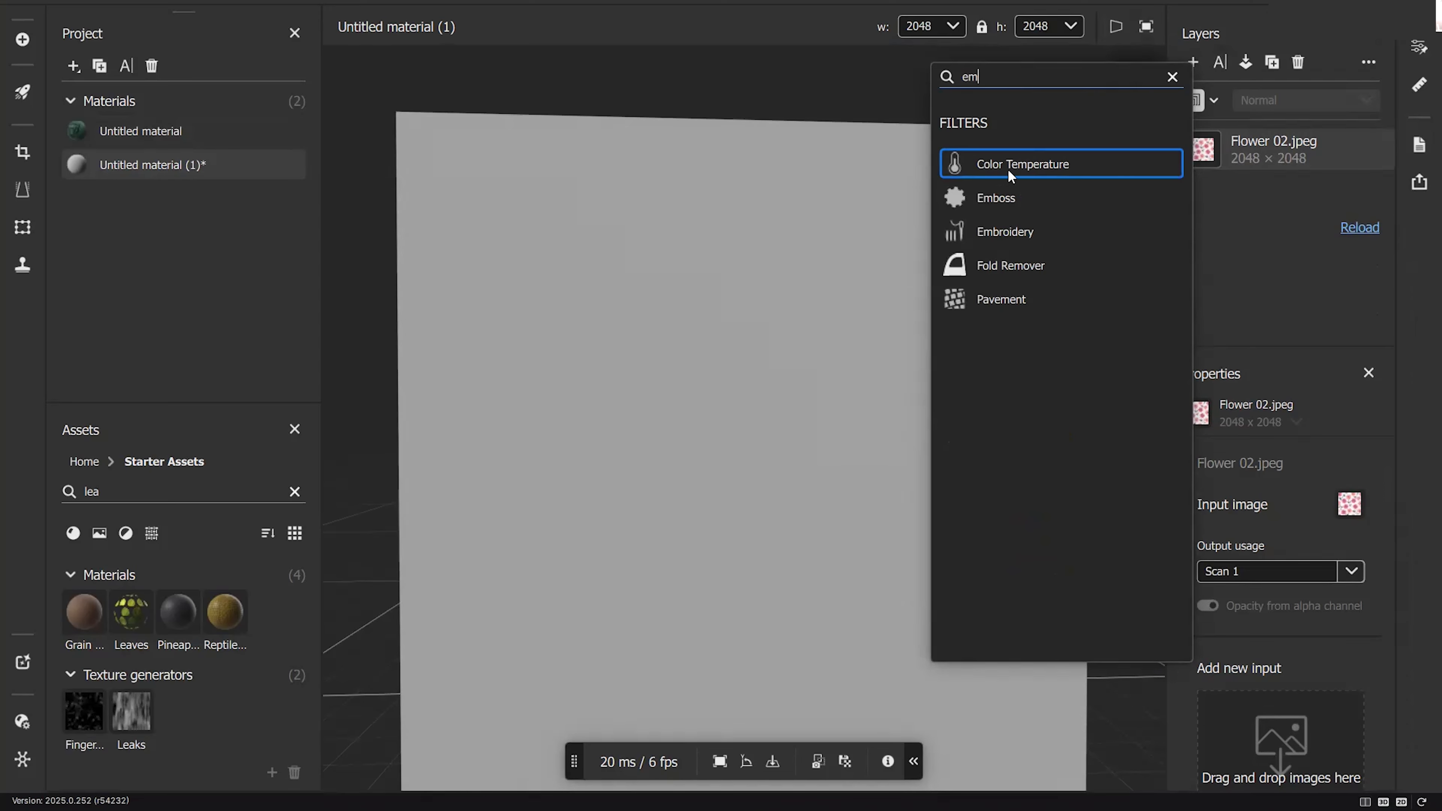
pyautogui.click(1023, 233)
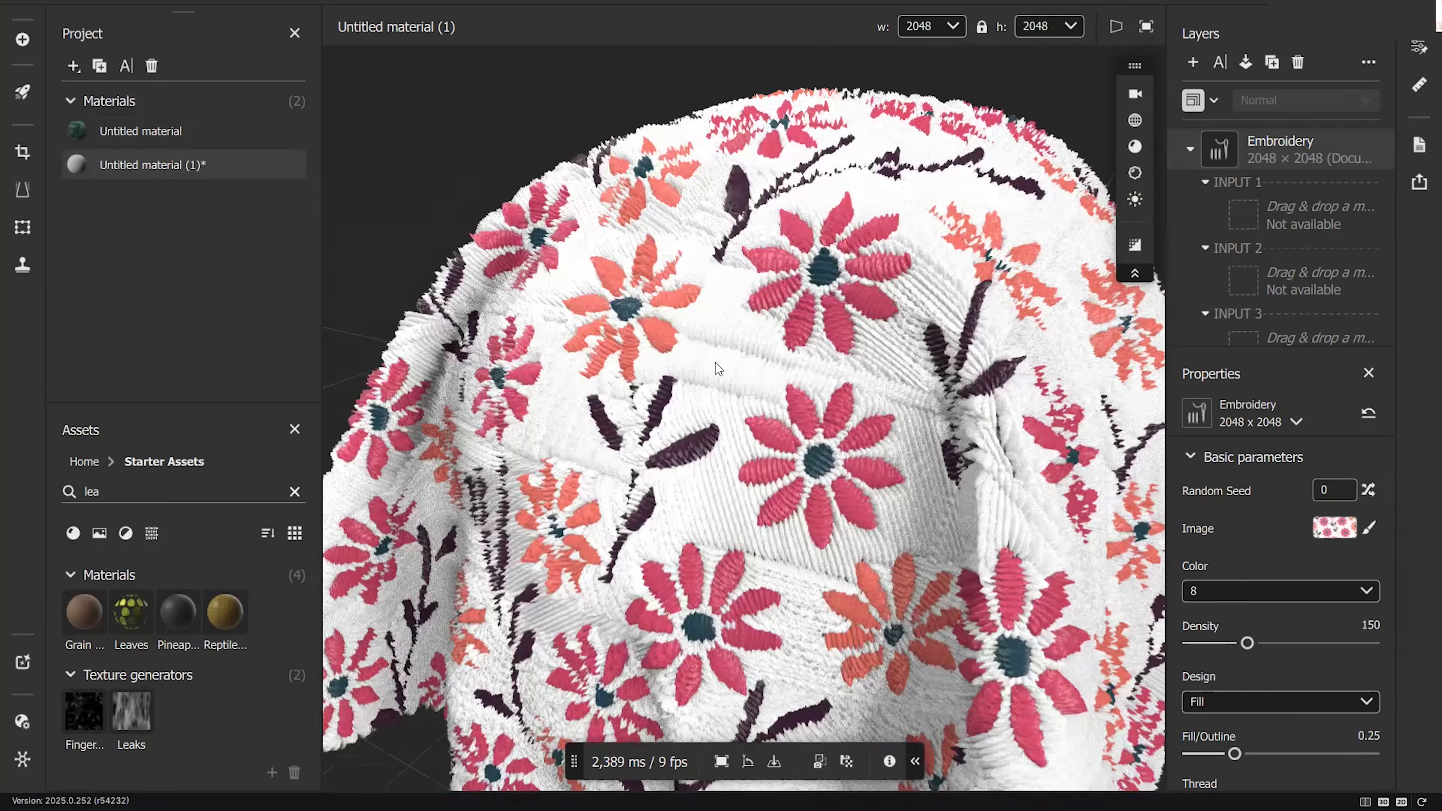
# Step: Try the Cotton Jersey material in Input 1 of the floral Embroidery layer and replace it with Denim
pyautogui.moveTo(715, 363); pyautogui.dragTo(689, 364)
pyautogui.scroll(3, 608, 314)
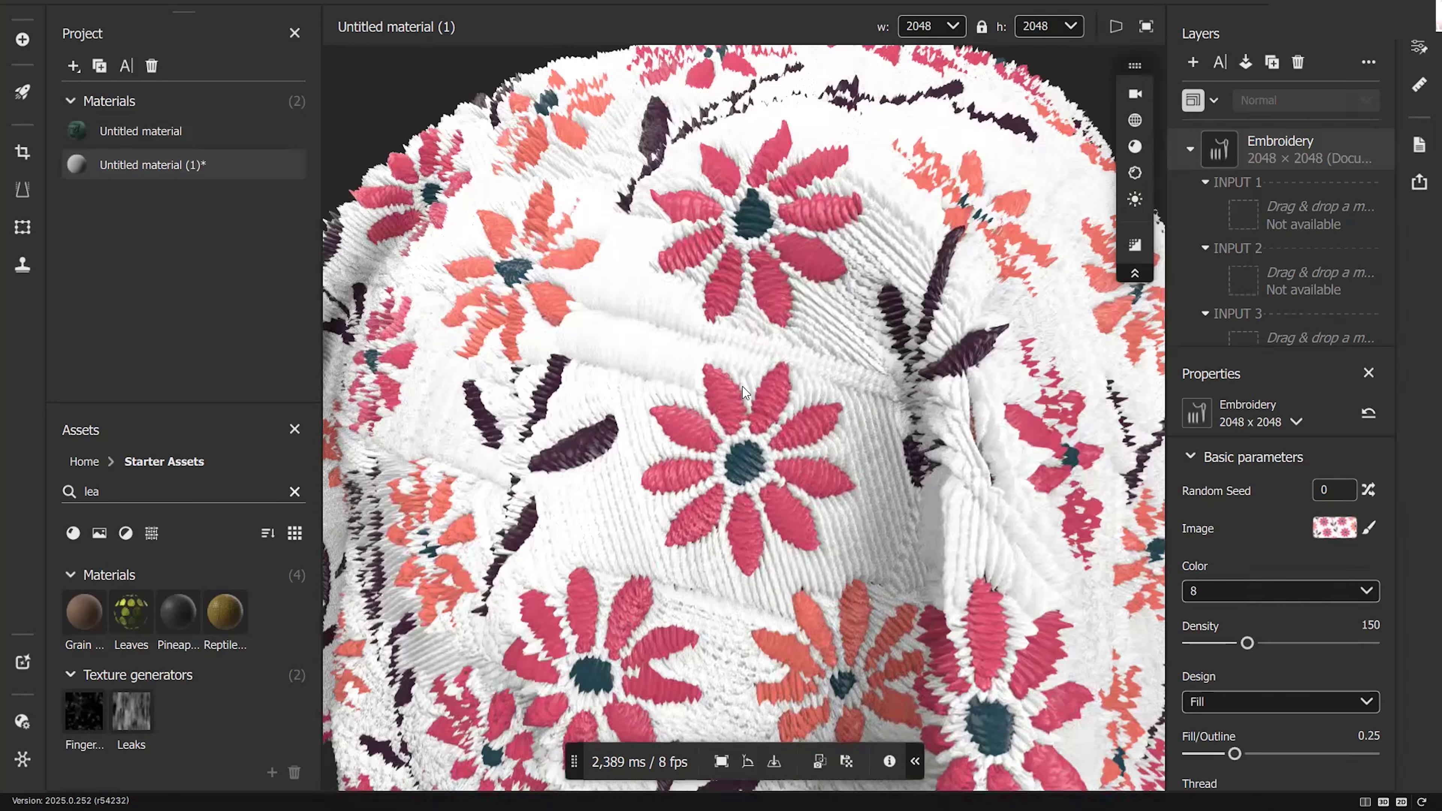
pyautogui.scroll(2, 747, 384)
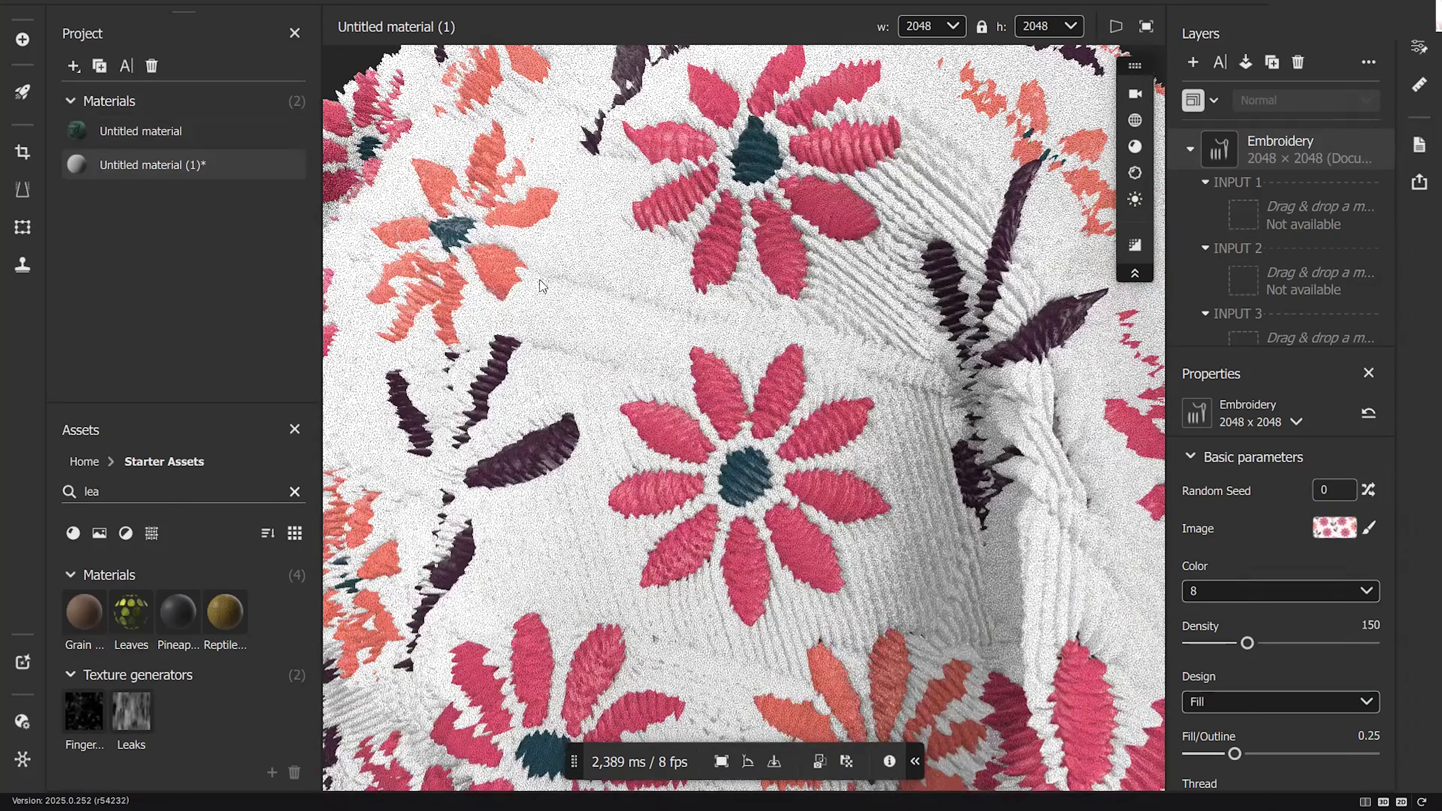
pyautogui.scroll(-5, 656, 322)
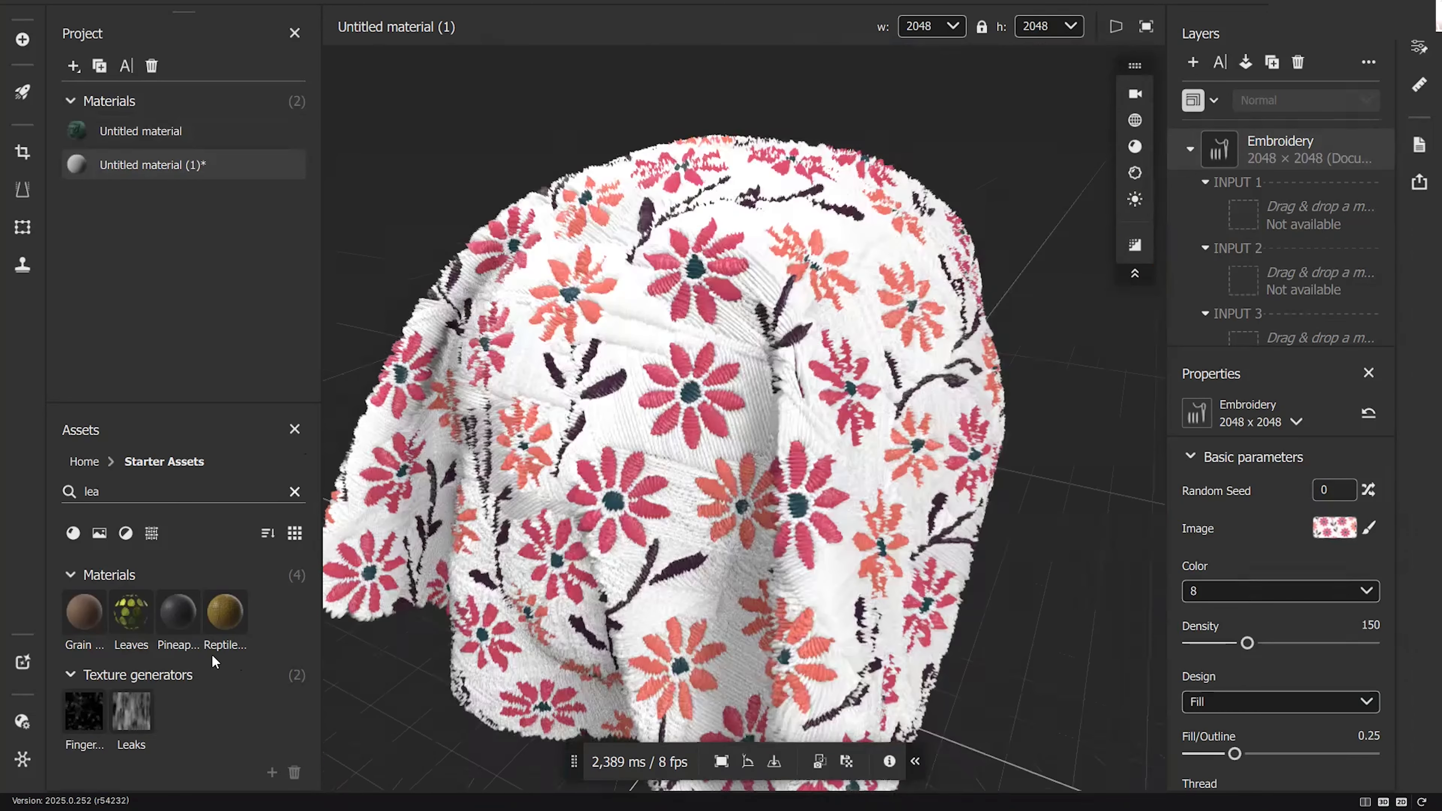
pyautogui.click(295, 492)
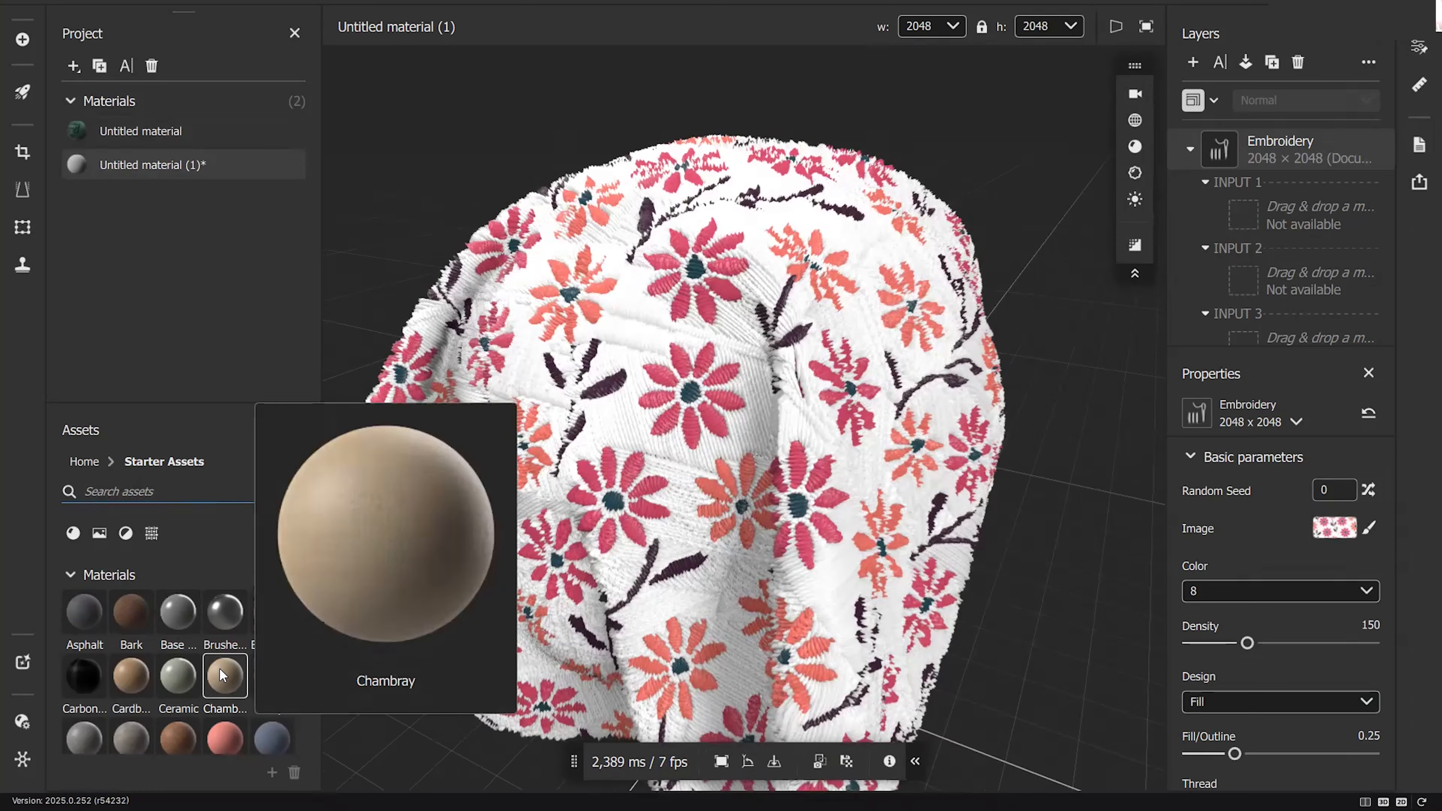
pyautogui.scroll(-2, 219, 667)
pyautogui.moveTo(230, 594); pyautogui.dragTo(1244, 215)
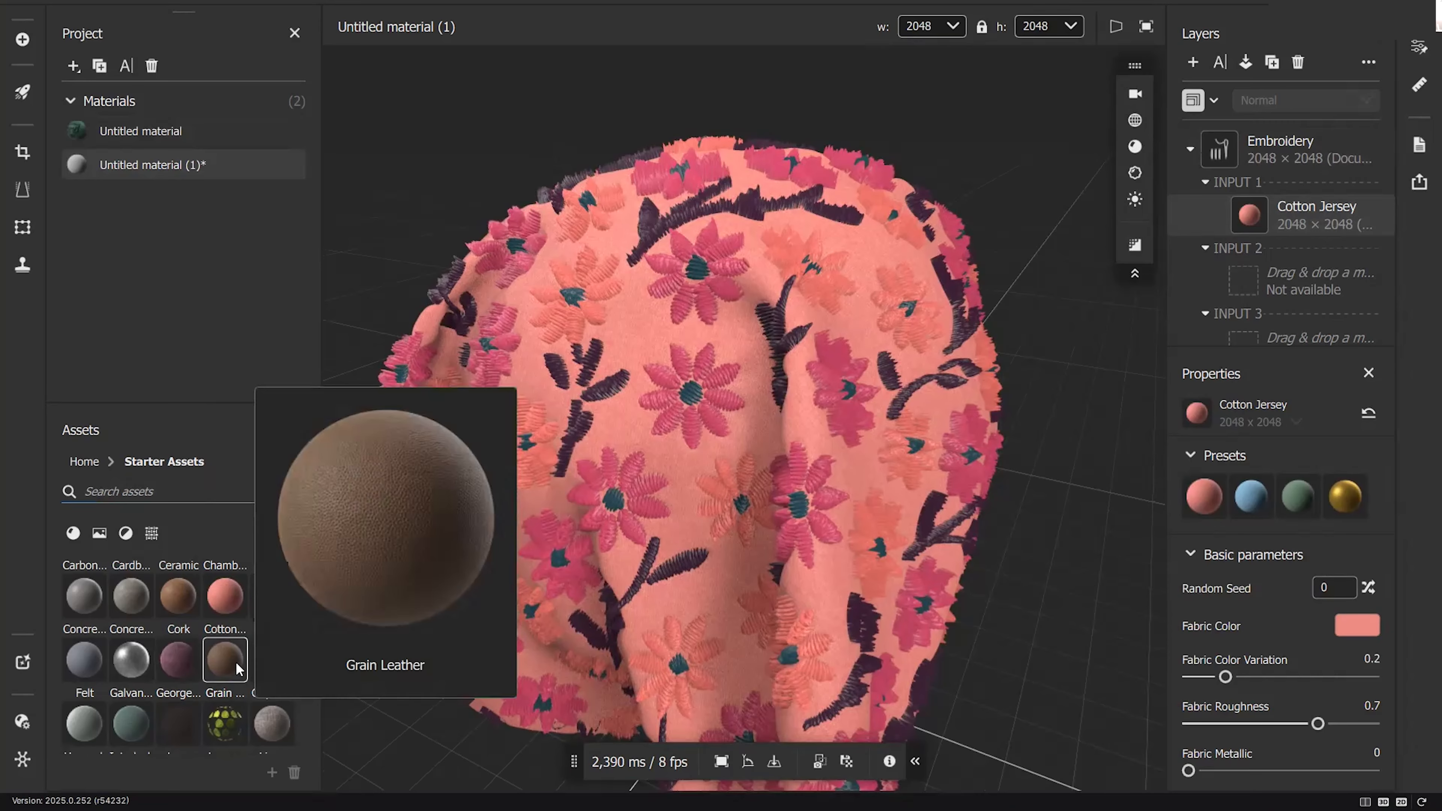
pyautogui.scroll(1, 215, 625)
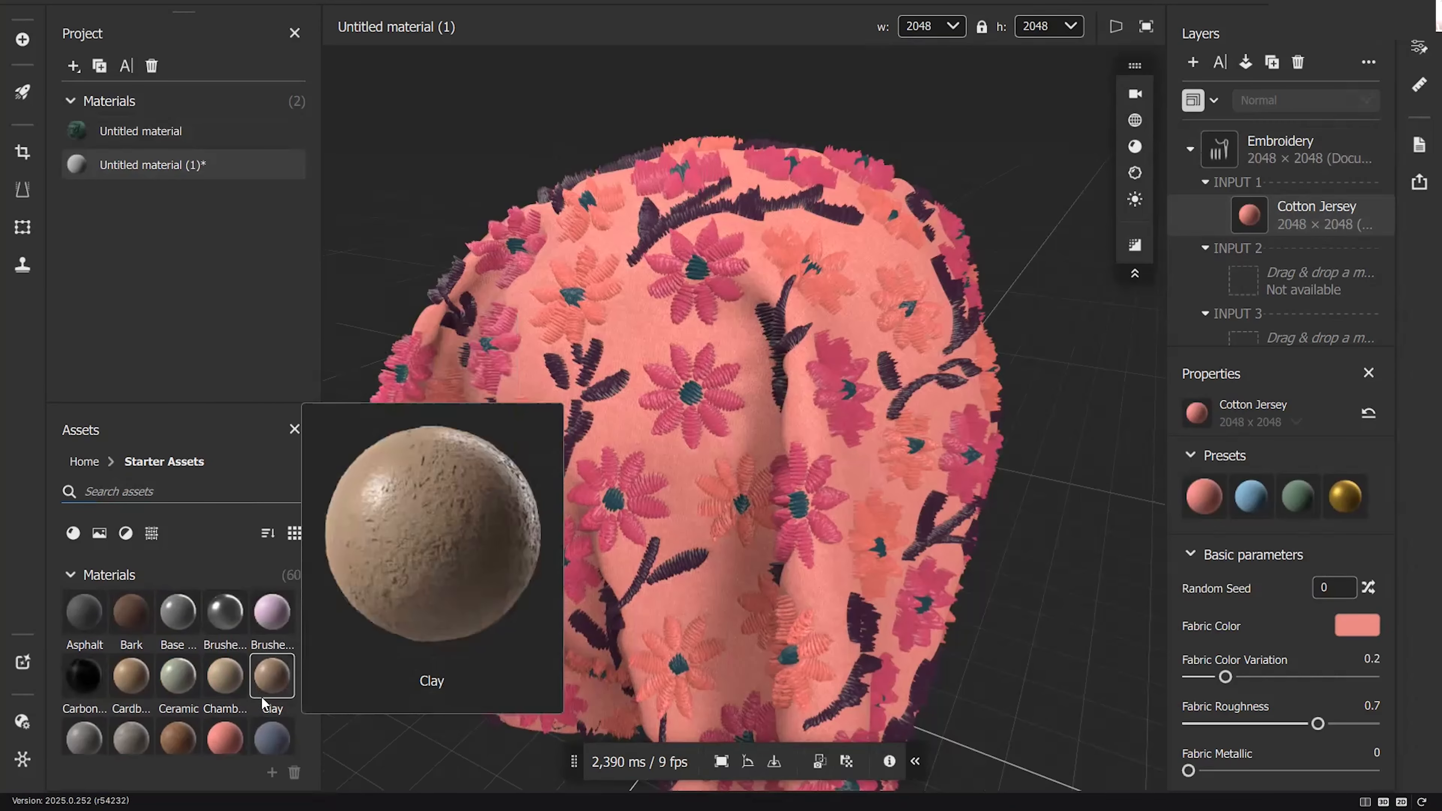
pyautogui.moveTo(271, 671); pyautogui.dragTo(1272, 214)
# Step: Set the viewport material's texture tiling to 5 for a smaller floral repeat
pyautogui.click(1134, 146)
pyautogui.moveTo(1031, 286); pyautogui.dragTo(1054, 287)
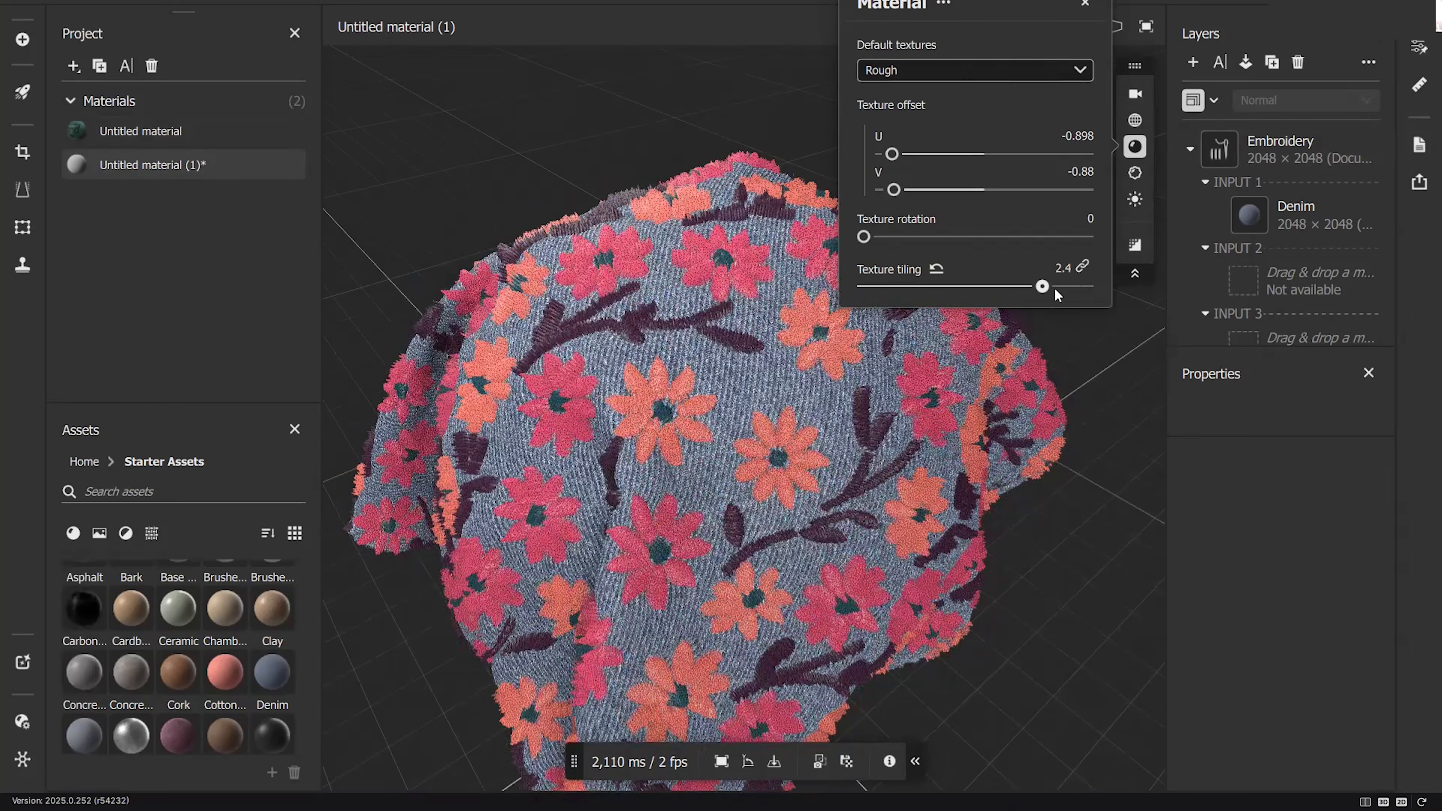
pyautogui.click(1097, 291)
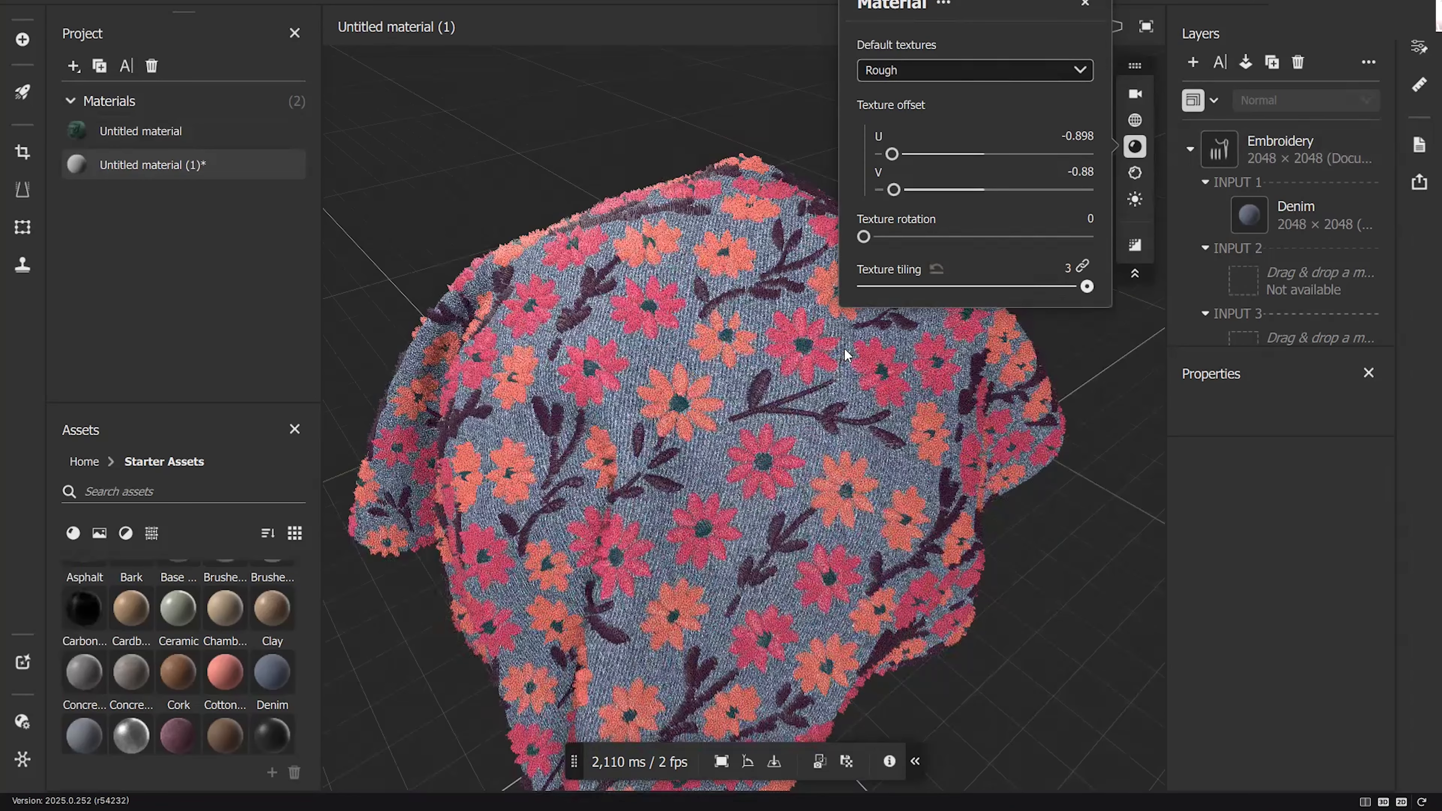
pyautogui.click(1072, 272)
pyautogui.doubleClick(1070, 271)
pyautogui.write('5')
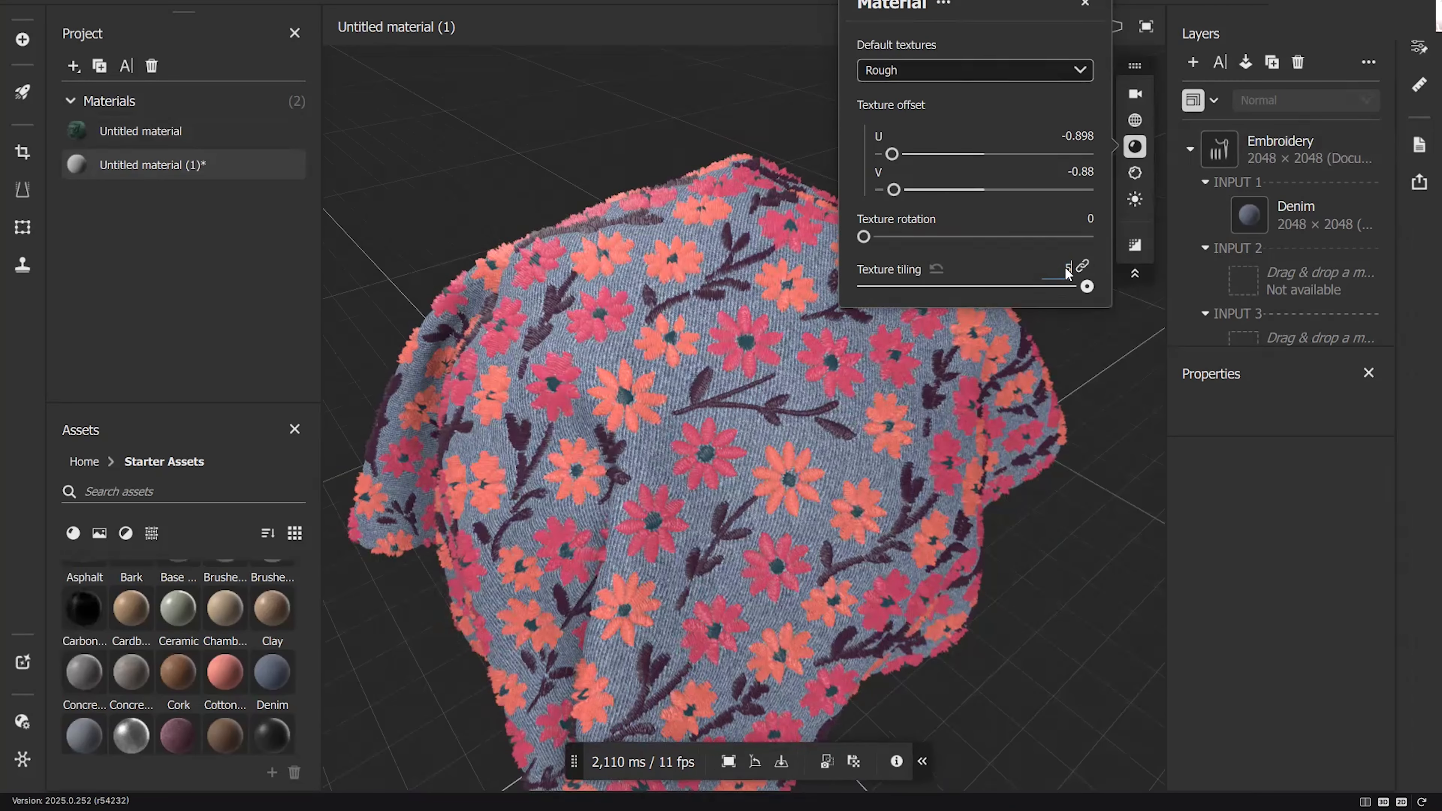
pyautogui.press('Return')
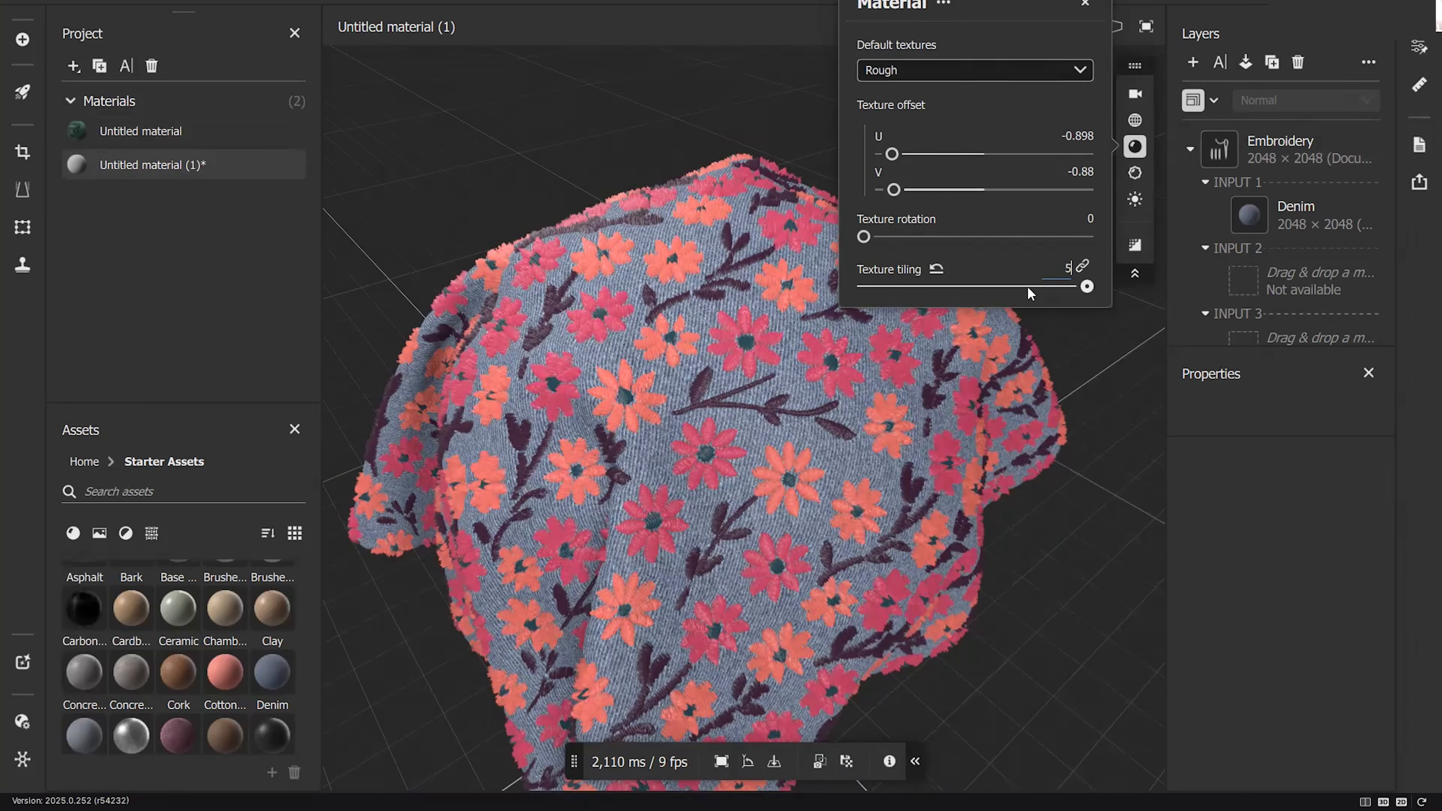
# Step: Set the viewport displacement's Height Scale to 0.01 and inspect the embroidered flowers up close
pyautogui.click(1135, 173)
pyautogui.scroll(5, 770, 267)
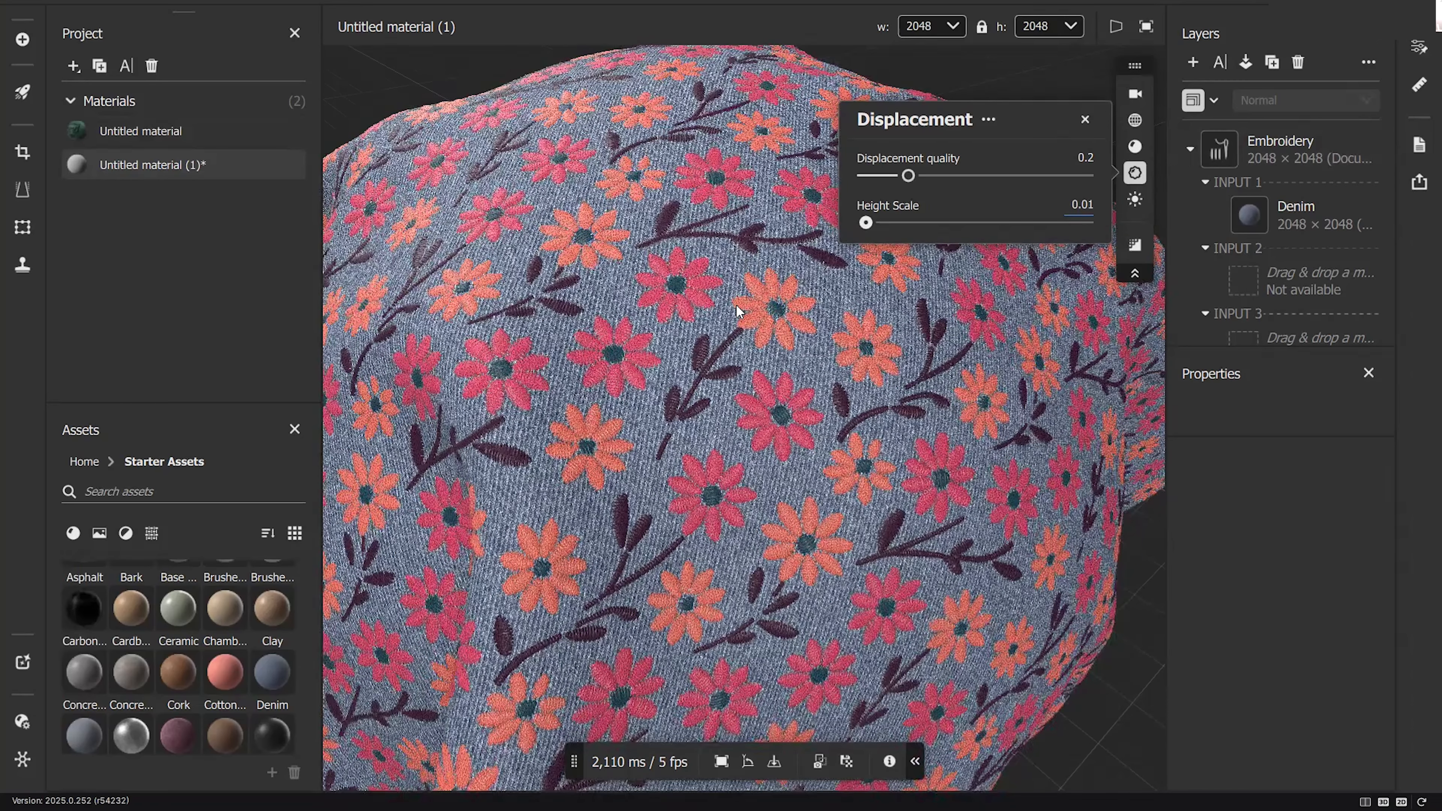
pyautogui.scroll(3, 737, 310)
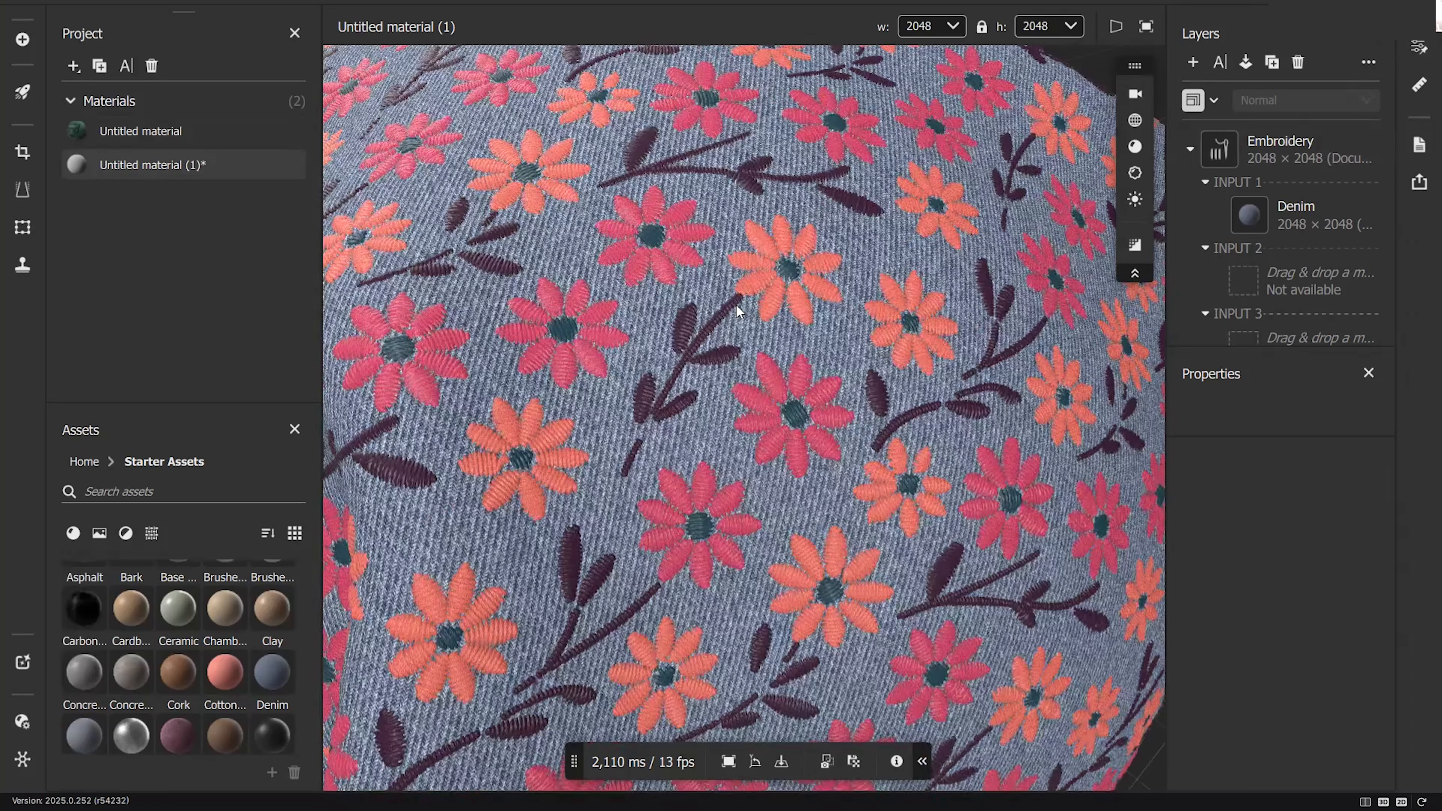
# Step: Set the number of colors in the floral Embroidery layer to 5
pyautogui.click(1280, 148)
pyautogui.scroll(-5, 738, 398)
pyautogui.click(1219, 523)
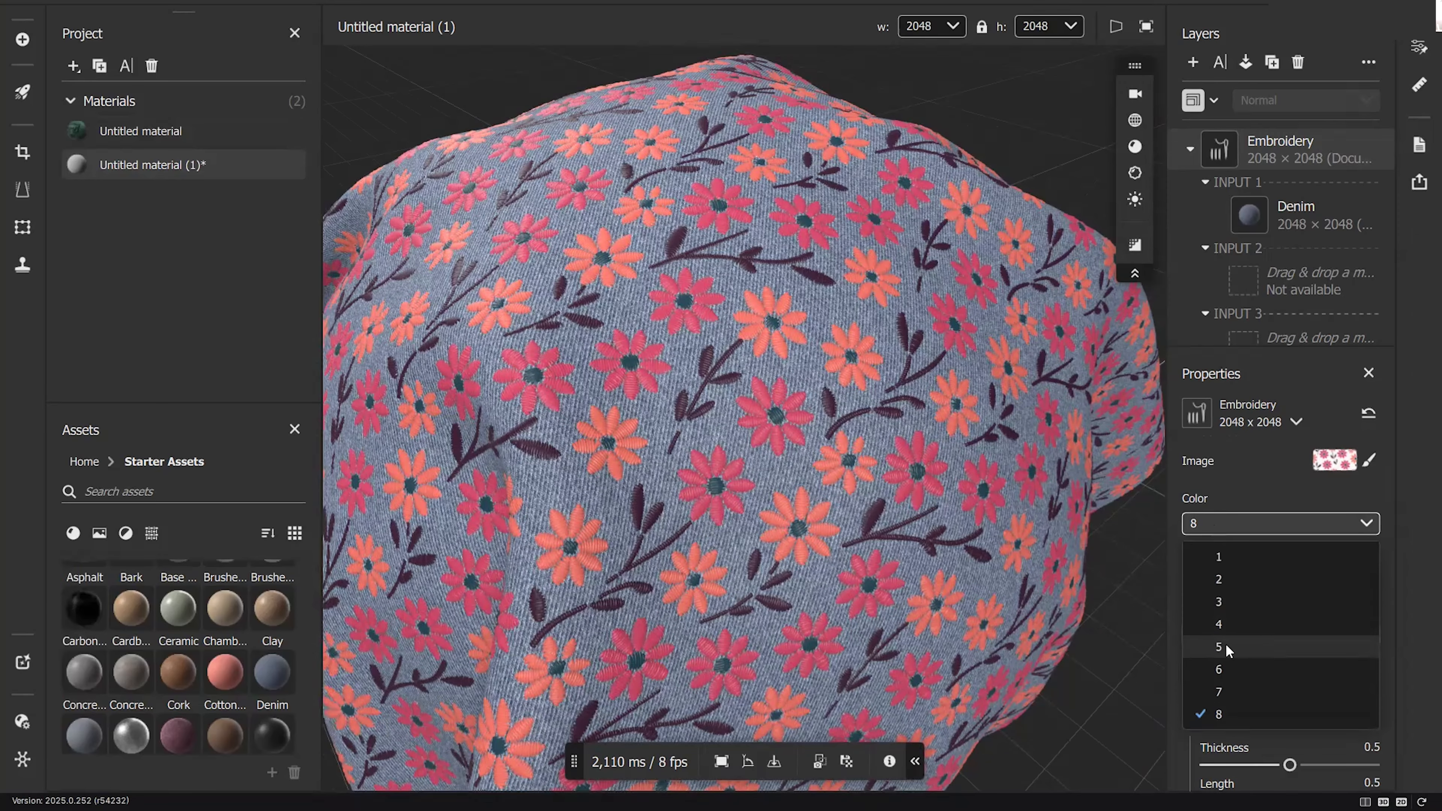
pyautogui.click(1244, 645)
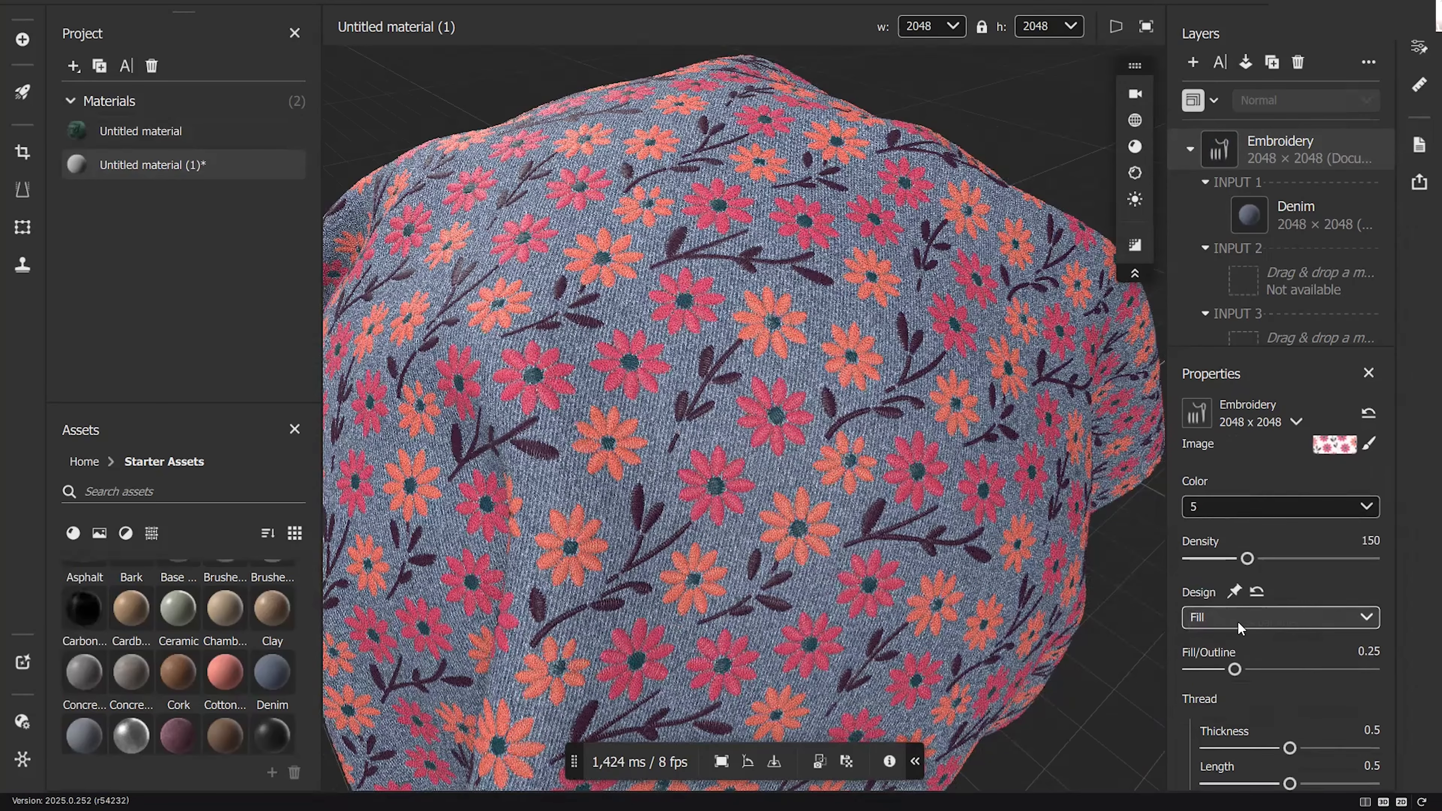